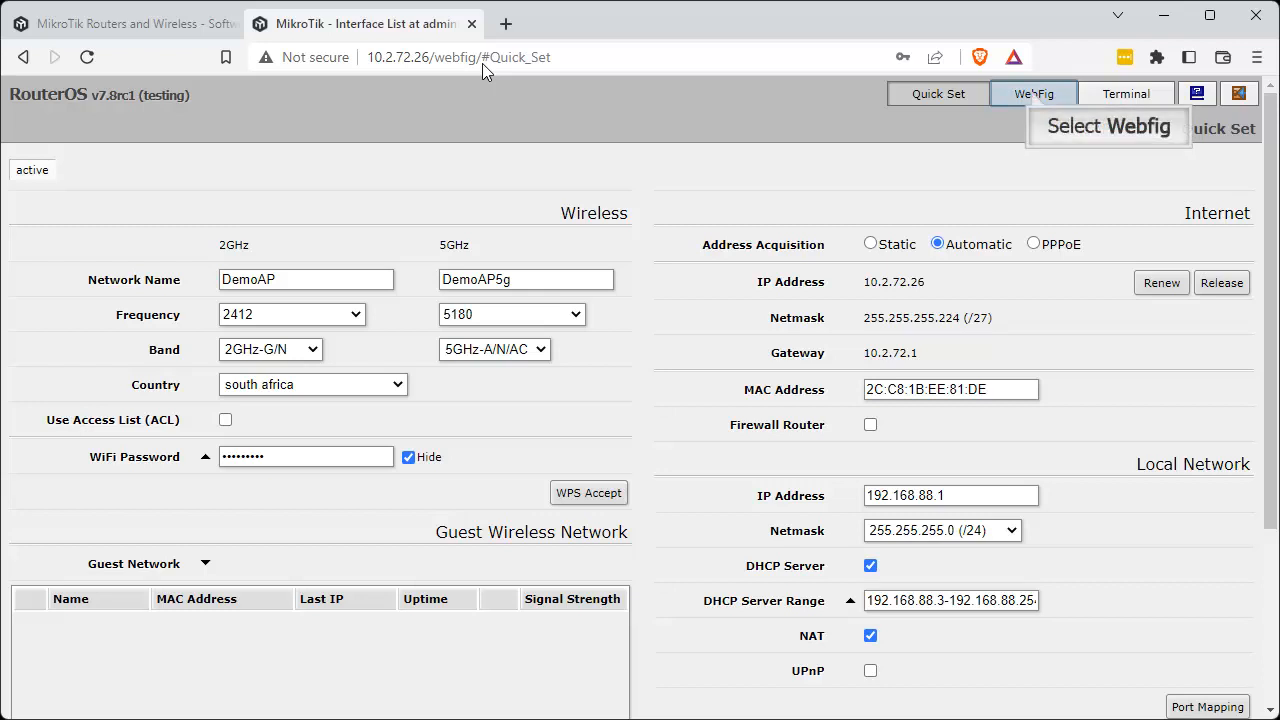
# Switch from Quick Set to WebFig and open the router's IP address list.
pyautogui.click(1033, 95)
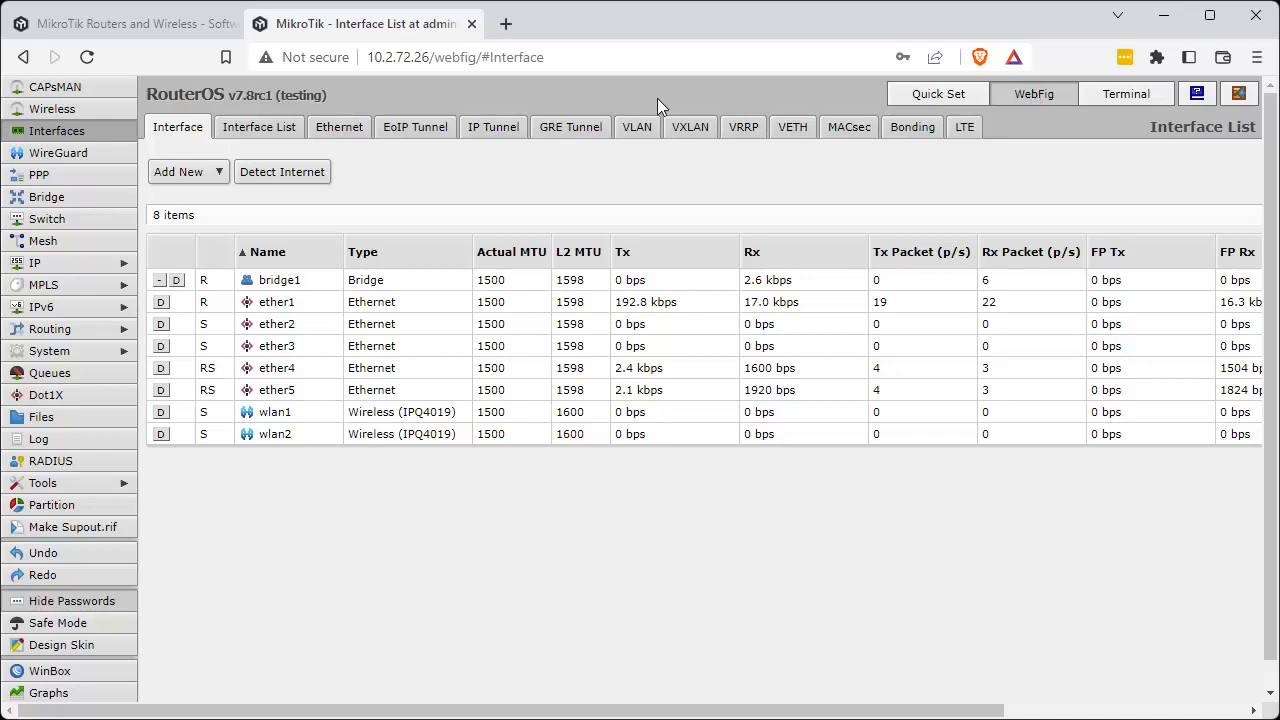
pyautogui.click(84, 266)
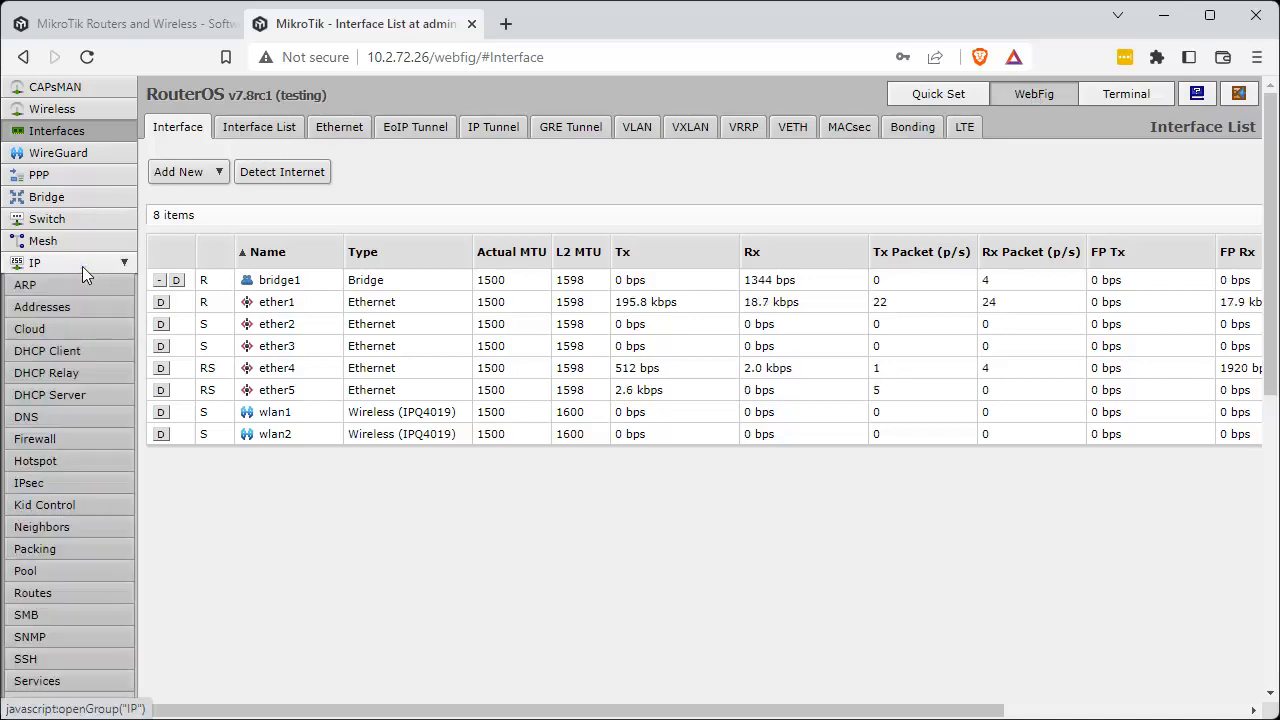
pyautogui.click(53, 308)
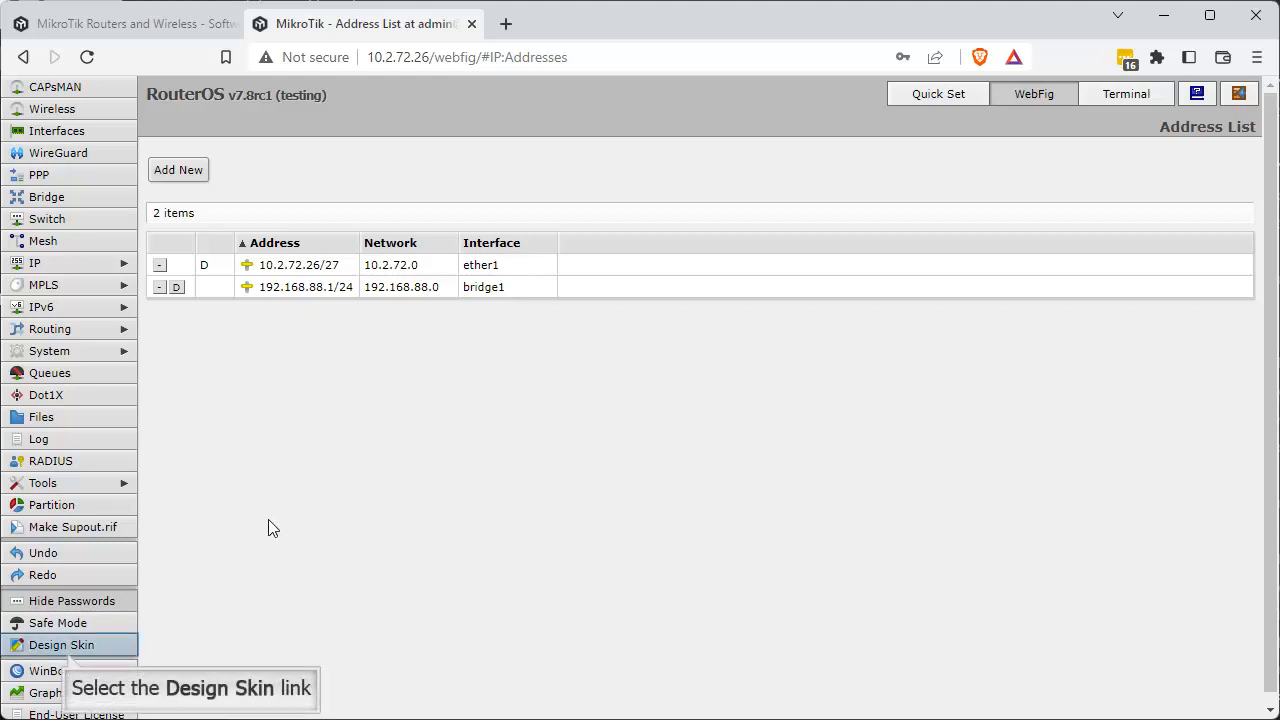
# Enter skin design mode and hide the CAPsMAN and WireGuard entries in the main menu.
pyautogui.click(67, 648)
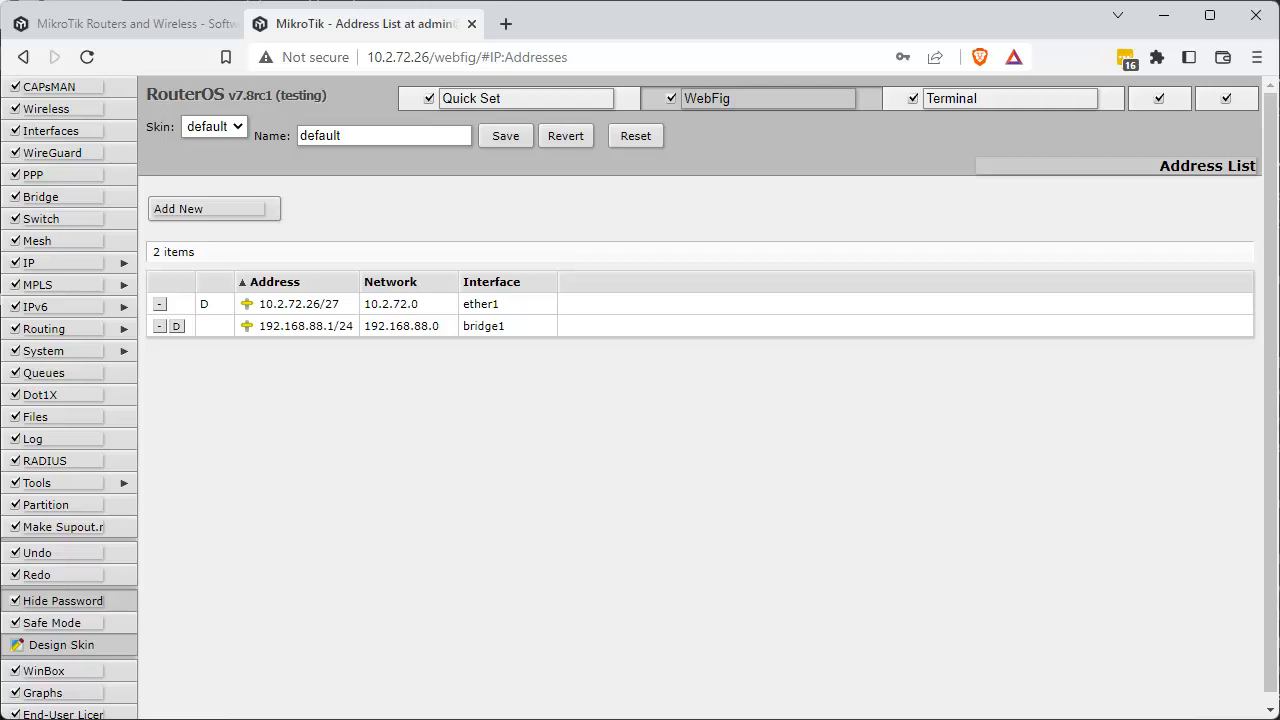
pyautogui.click(62, 648)
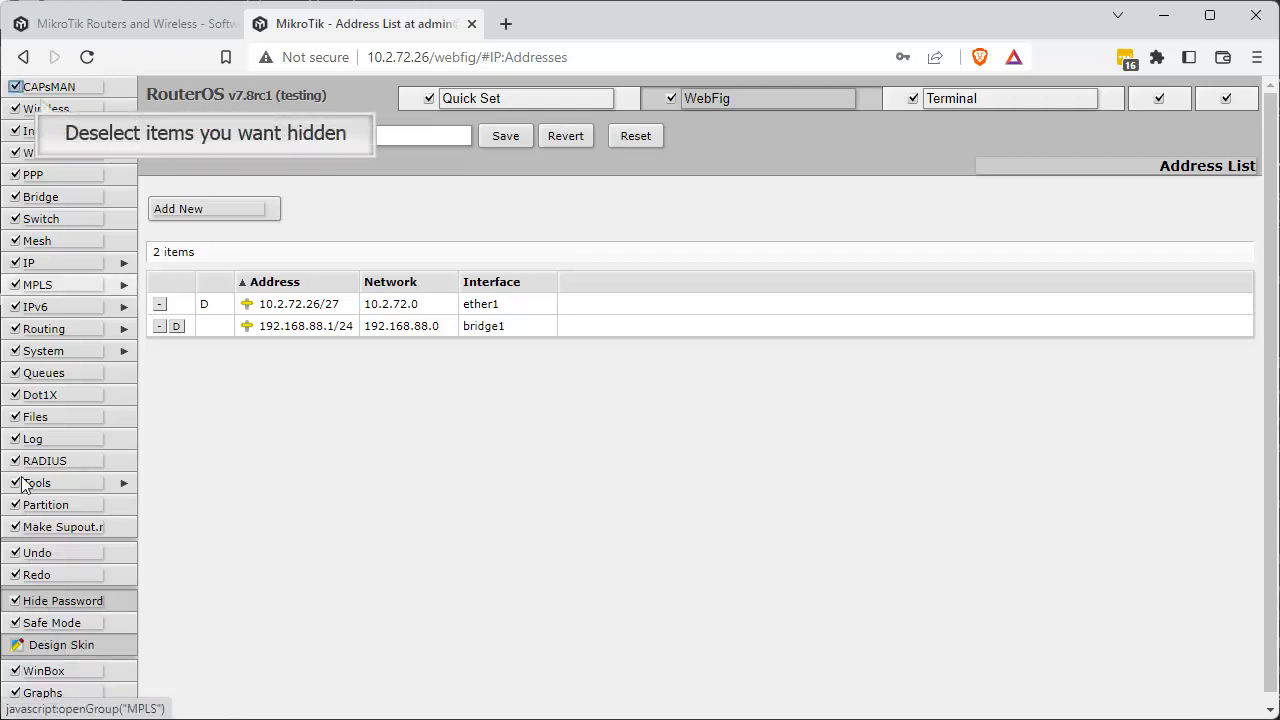
pyautogui.click(15, 87)
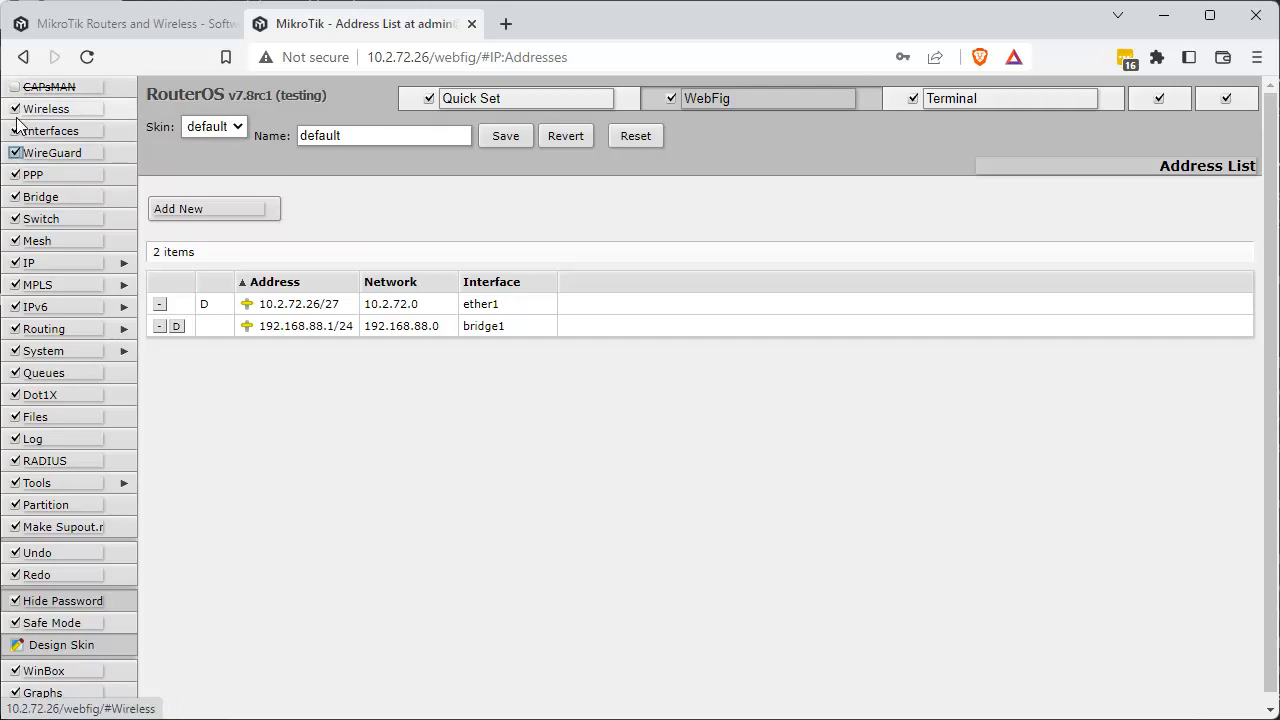
pyautogui.click(15, 153)
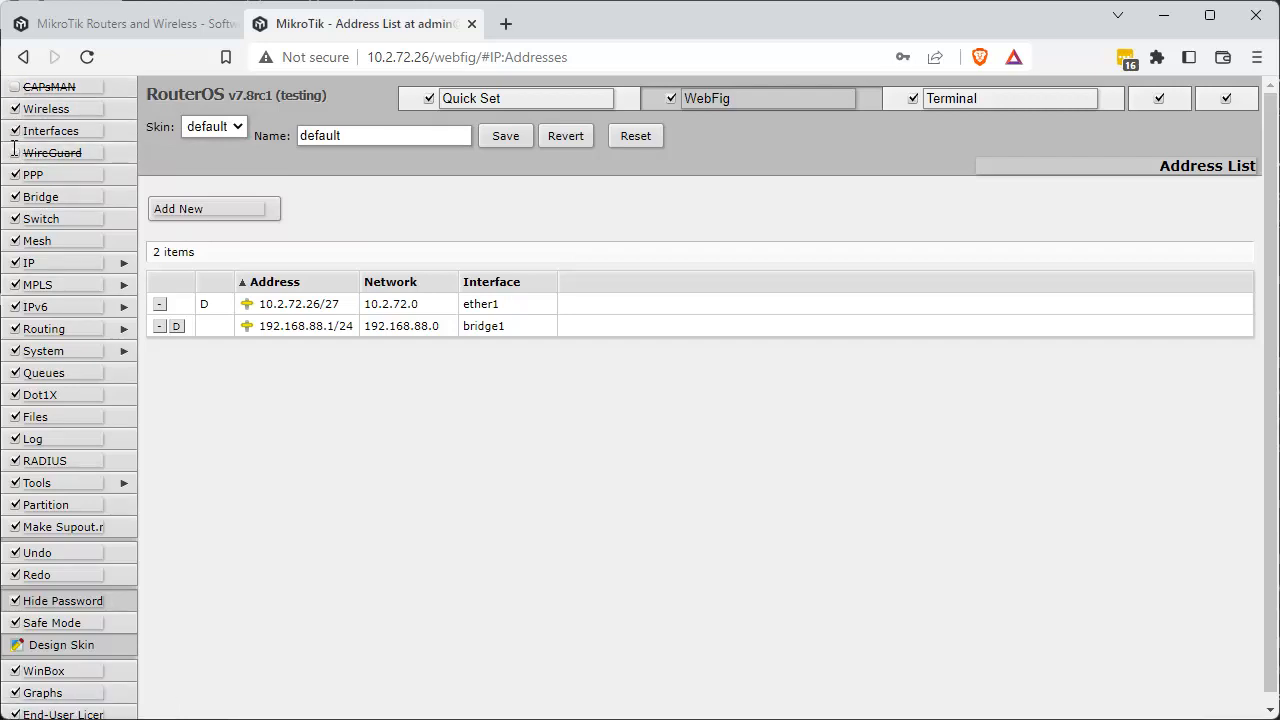
# Open the Interfaces page and hide its VETH, MACsec, Bonding, LTE, GRE Tunnel and VLAN sections in the skin.
pyautogui.hotkey('shift', 'Tab')
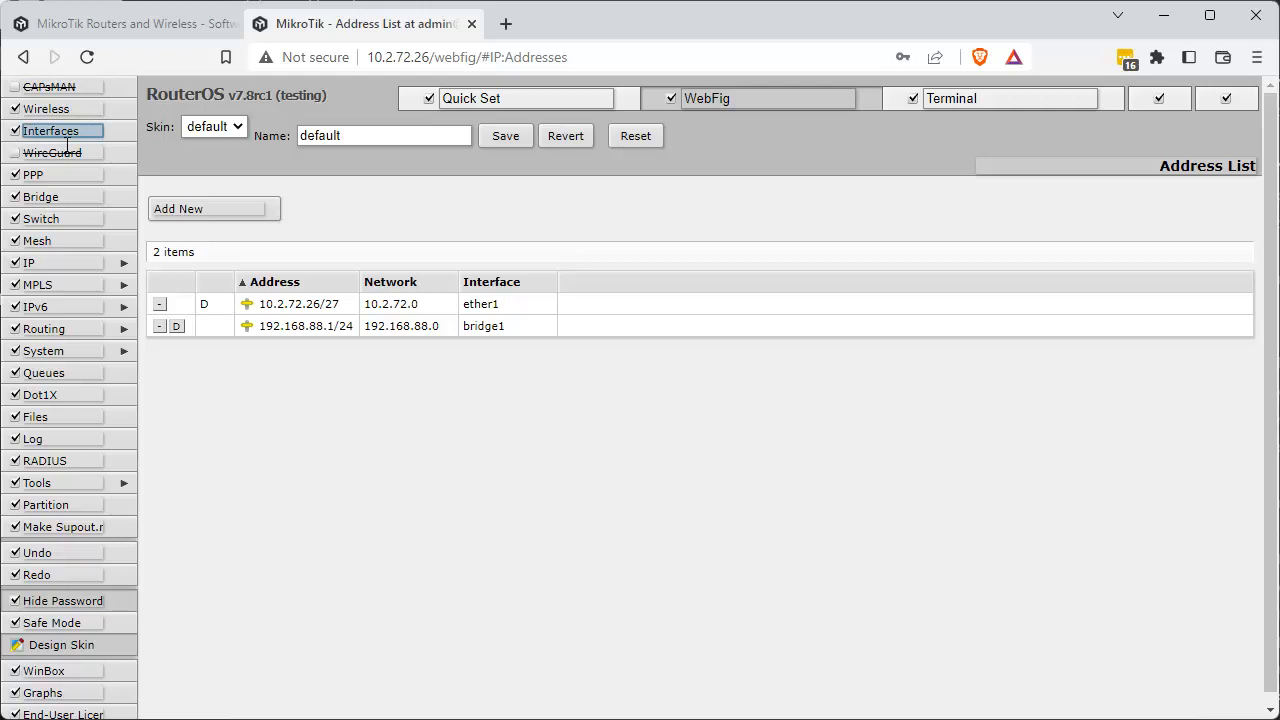
pyautogui.click(97, 132)
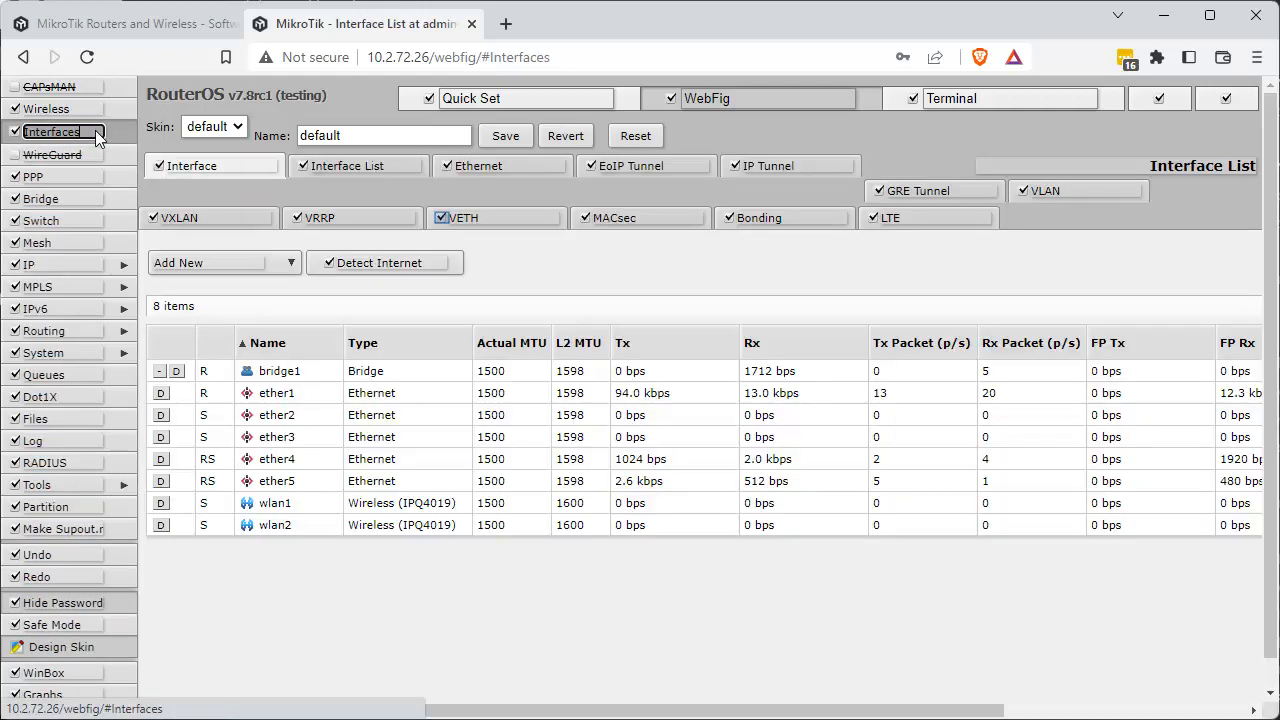
pyautogui.click(441, 218)
pyautogui.click(585, 218)
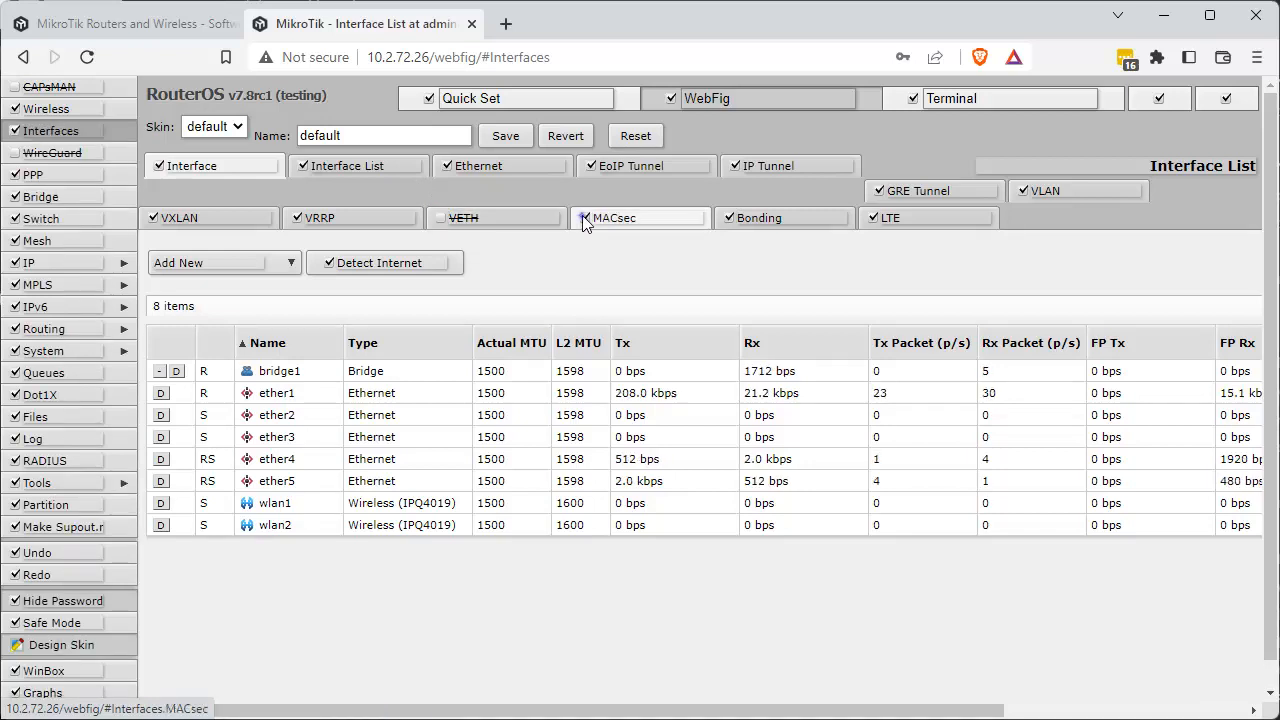
pyautogui.click(729, 218)
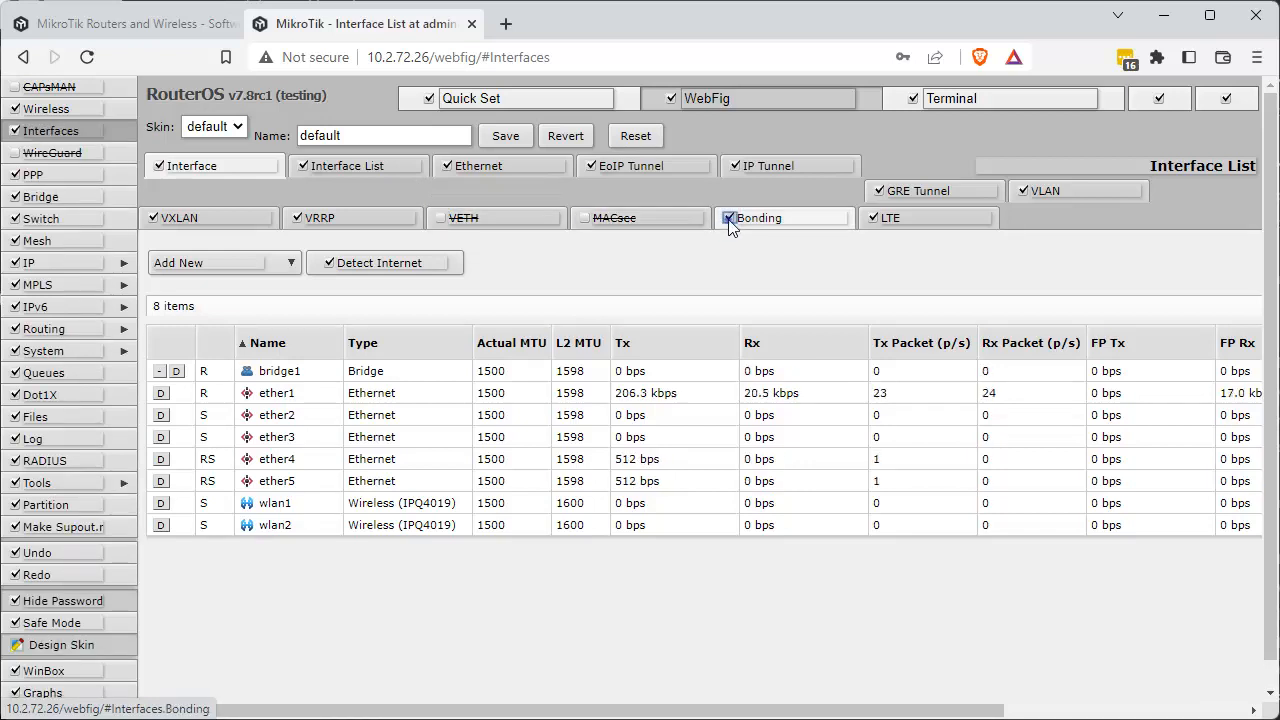
pyautogui.click(873, 218)
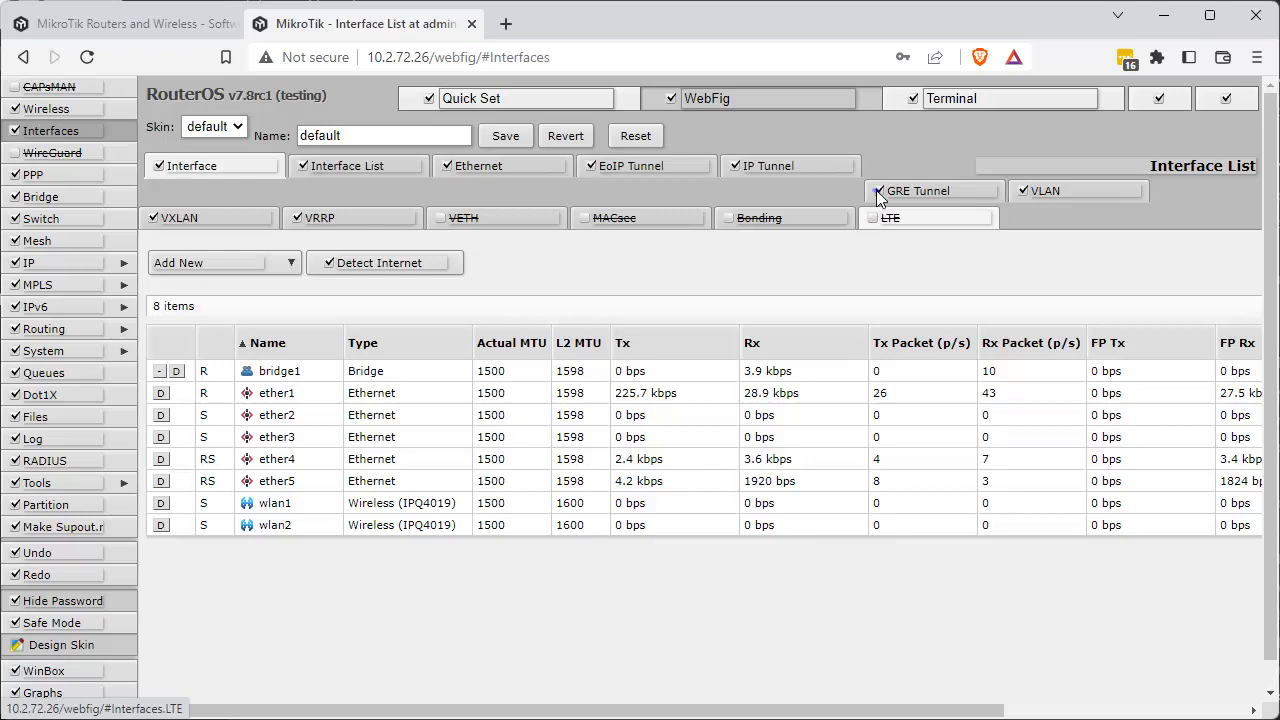
pyautogui.click(921, 192)
pyautogui.click(1026, 190)
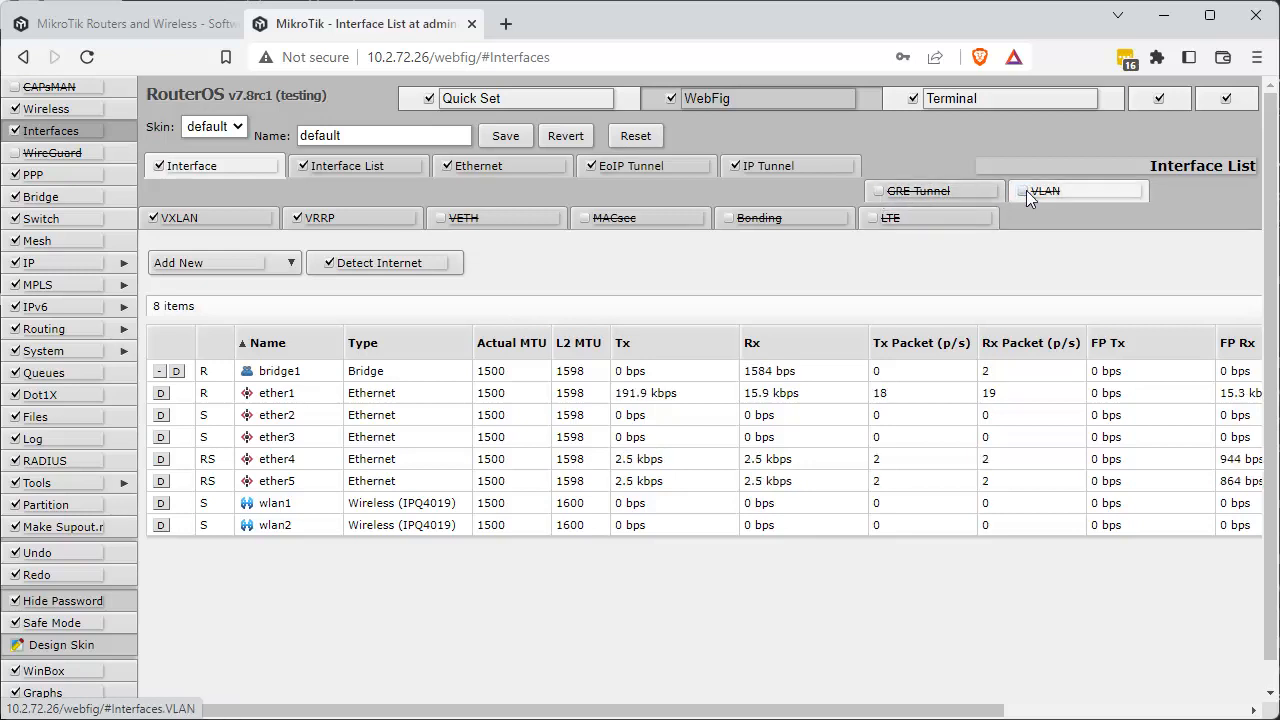
# Hide the Redo and Undo entries of the main menu in the skin.
pyautogui.scroll(-1, 1026, 190)
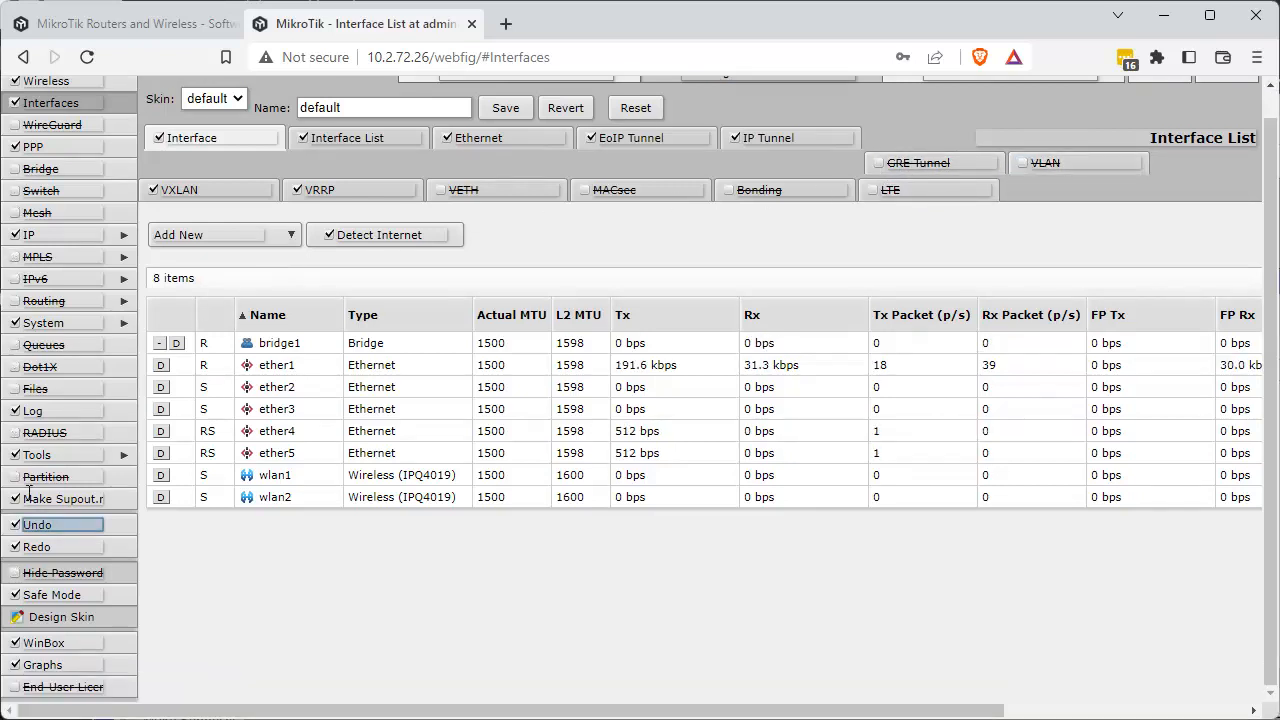
pyautogui.click(17, 549)
pyautogui.click(18, 527)
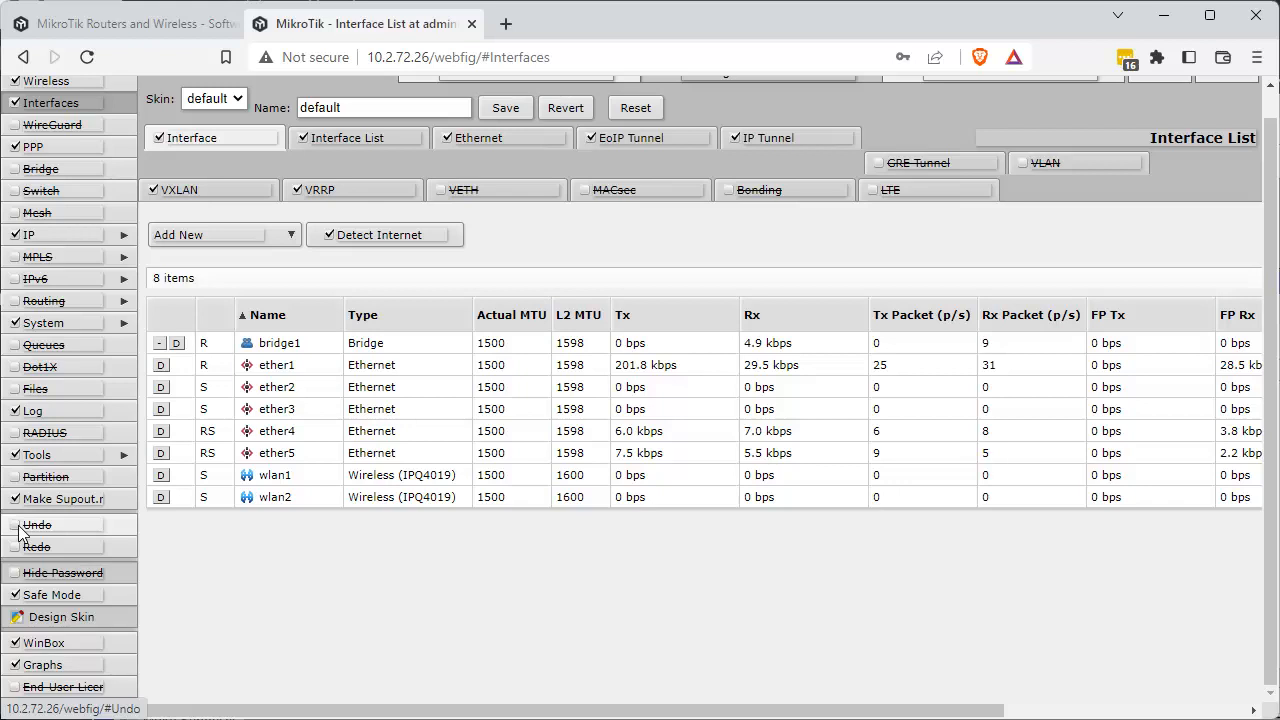
pyautogui.scroll(1, 18, 530)
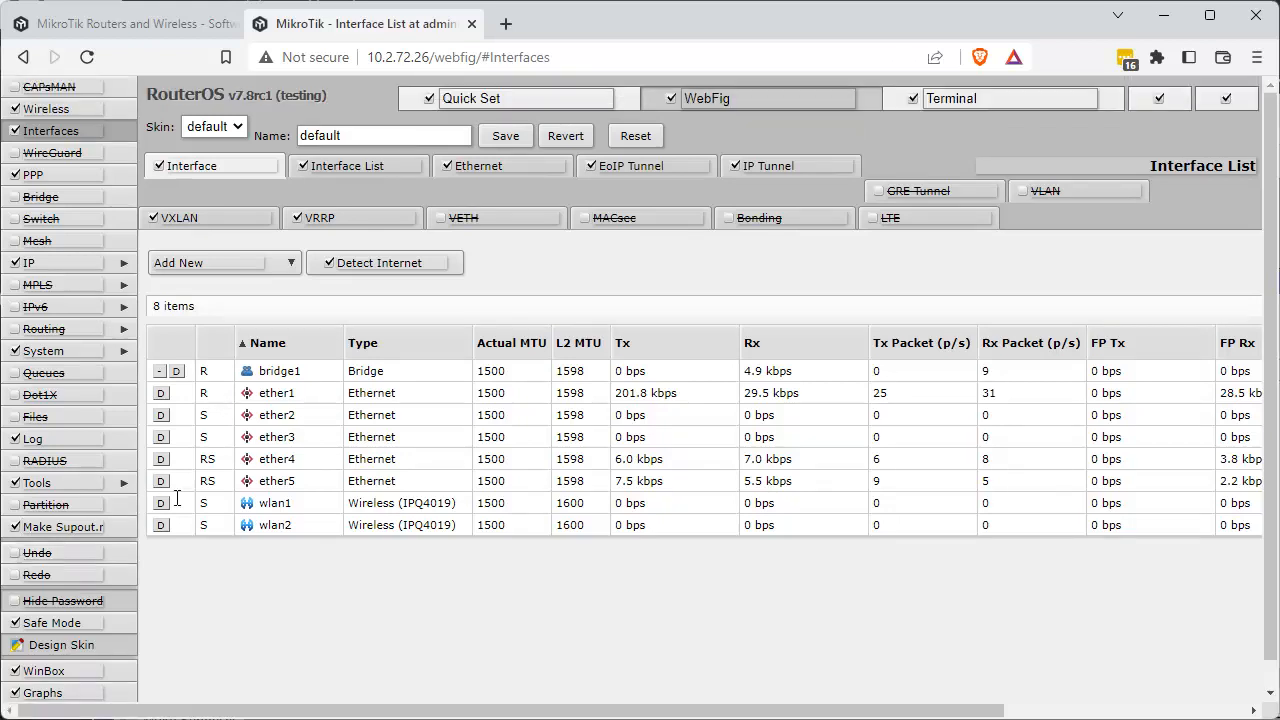
# Name the customized skin demoskin and save it.
pyautogui.moveTo(360, 134); pyautogui.dragTo(235, 149)
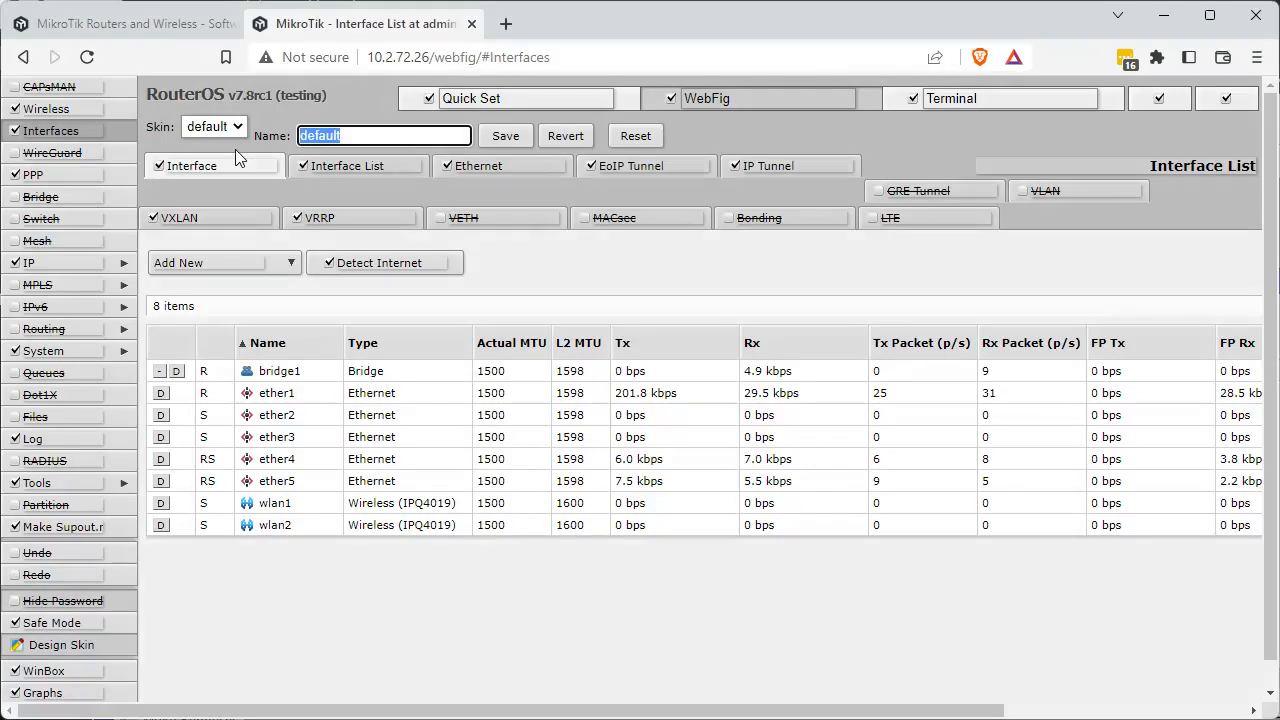
pyautogui.write('demoskin')
pyautogui.press('Tab')
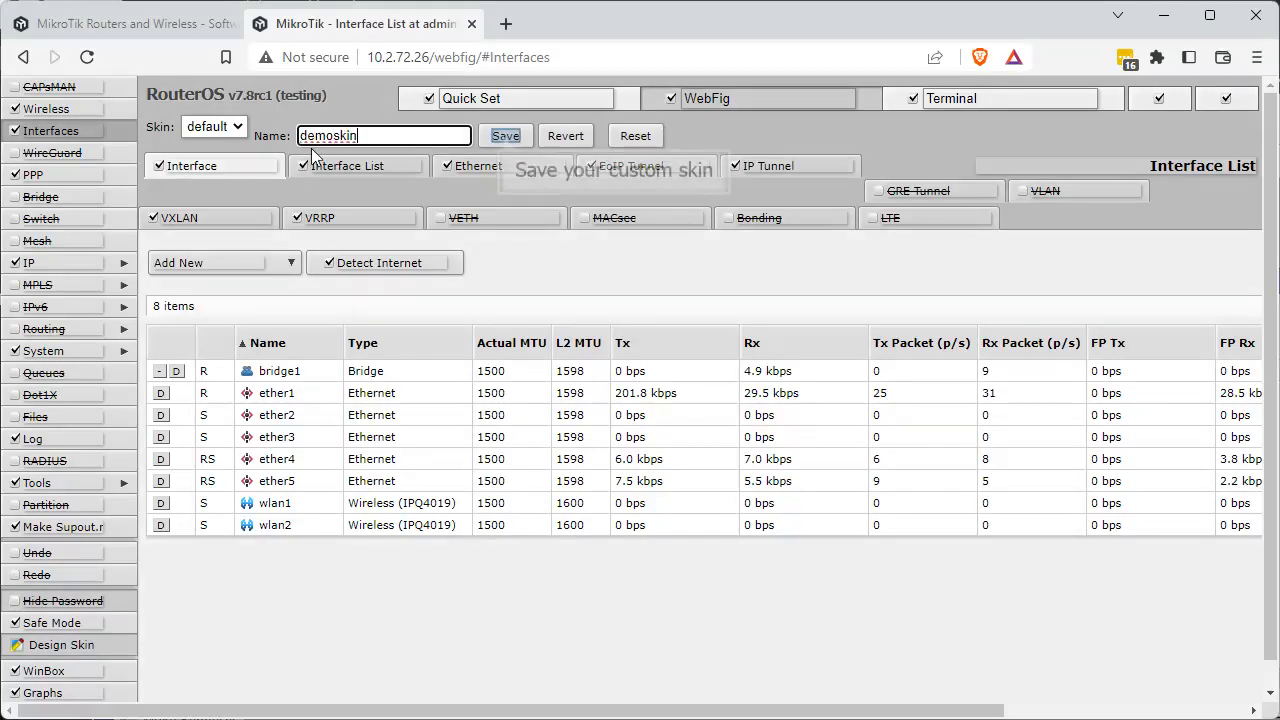
pyautogui.click(502, 134)
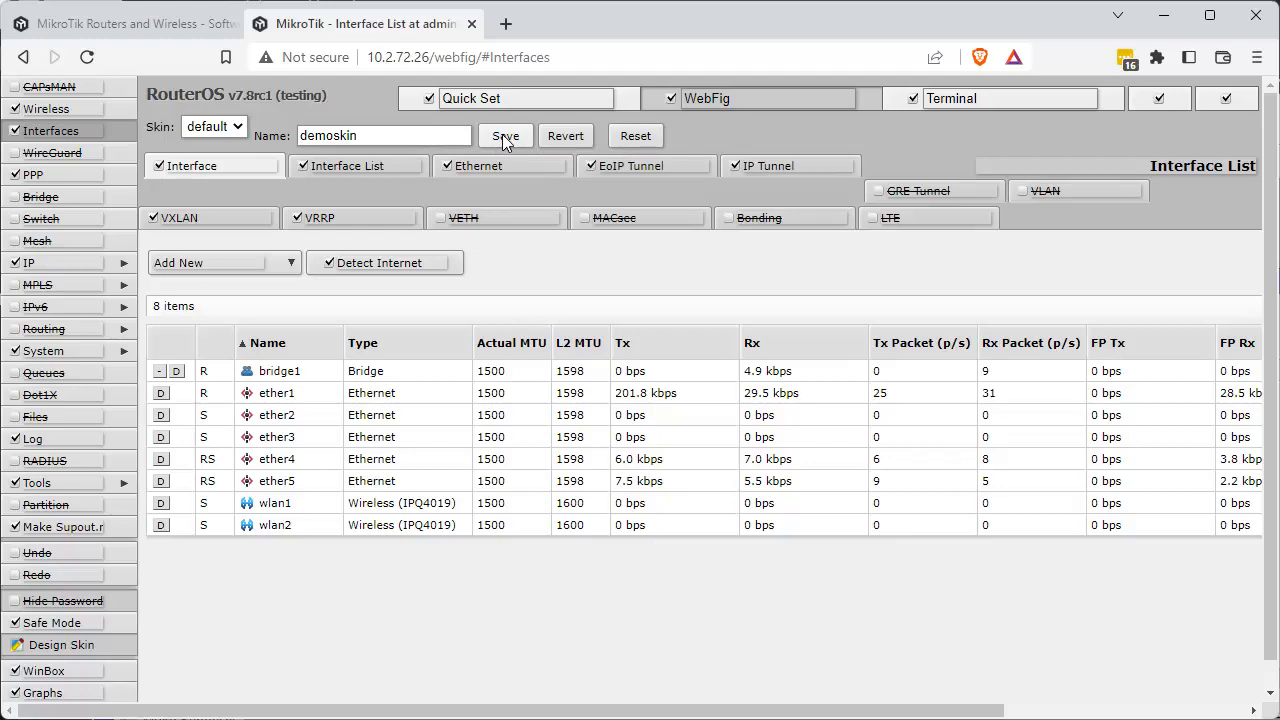
# Switch to WinBox and check the saved skin file flash/skins/demoskin.json in the file list.
pyautogui.hotkey('alt', 'Tab')
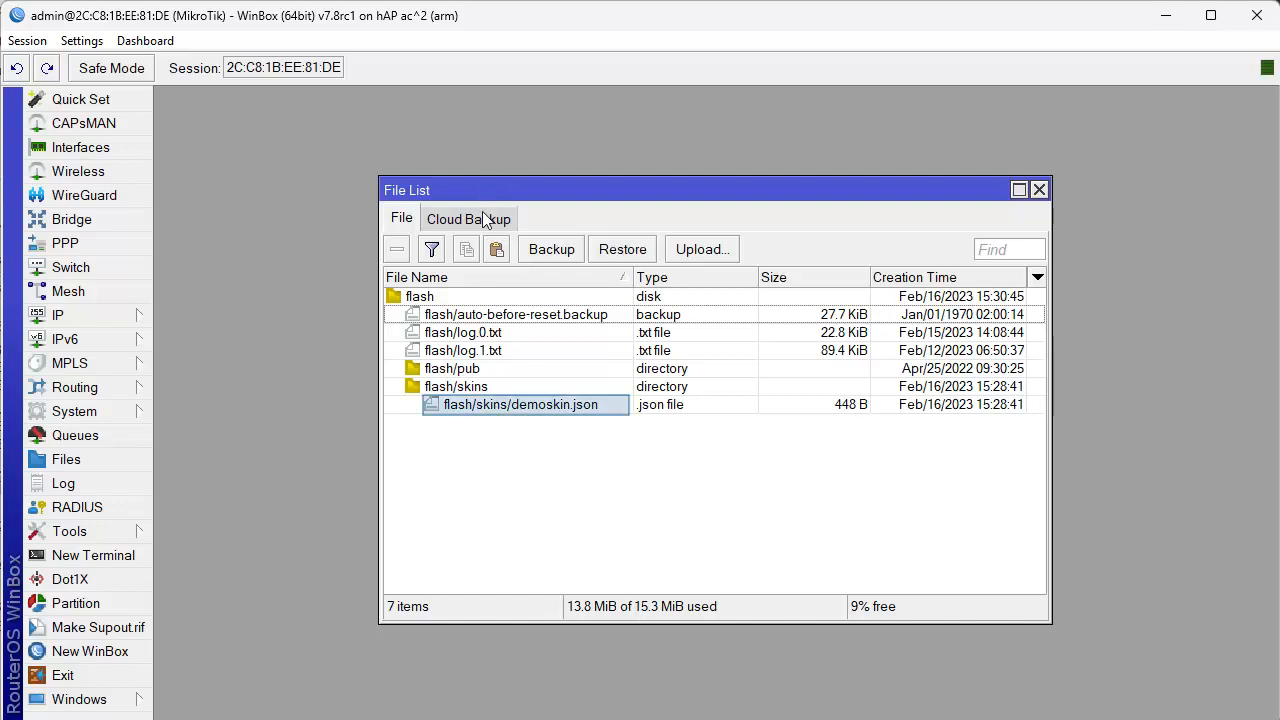
pyautogui.click(478, 413)
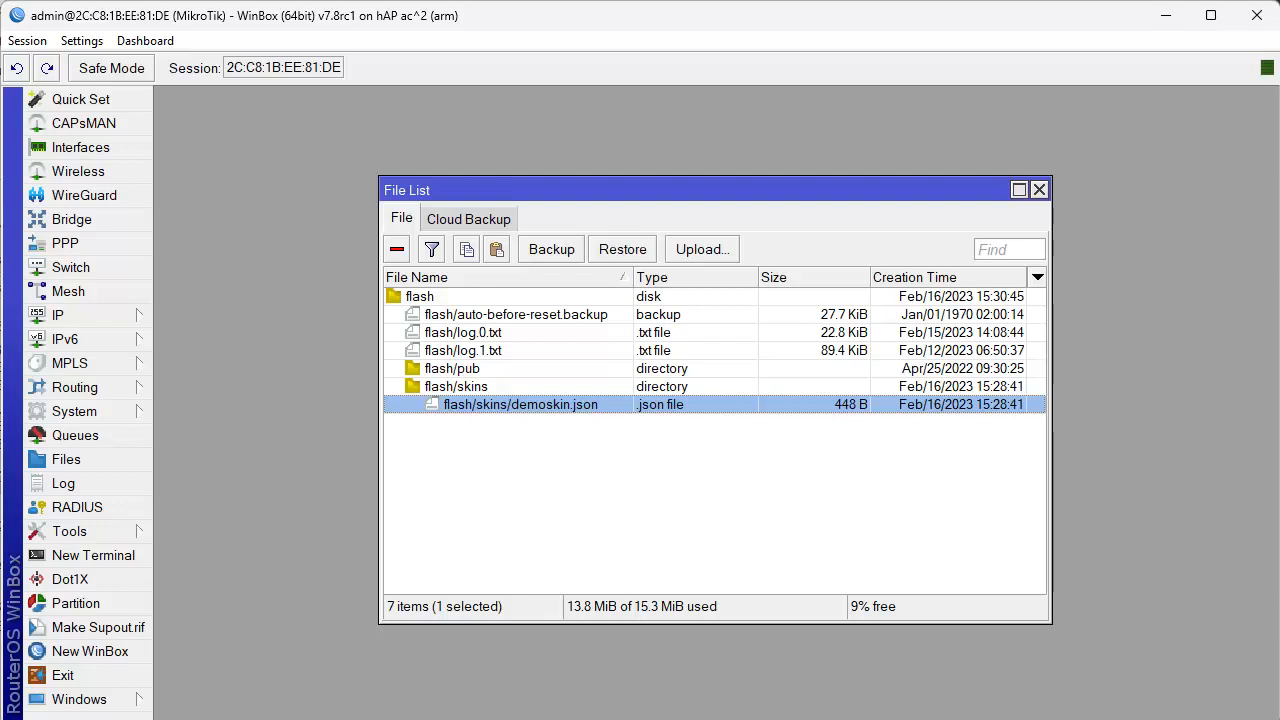
pyautogui.press('Escape')
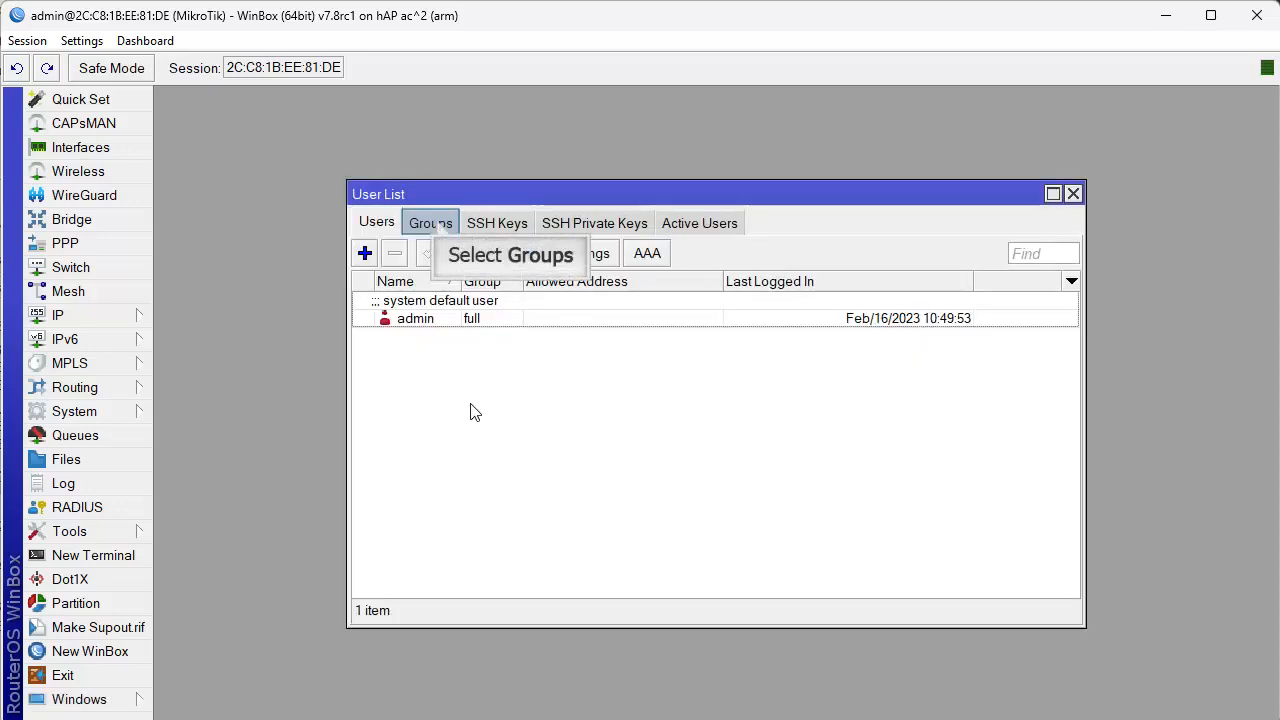
# Start a new user group and enable the web, test and read policies for it.
pyautogui.click(436, 224)
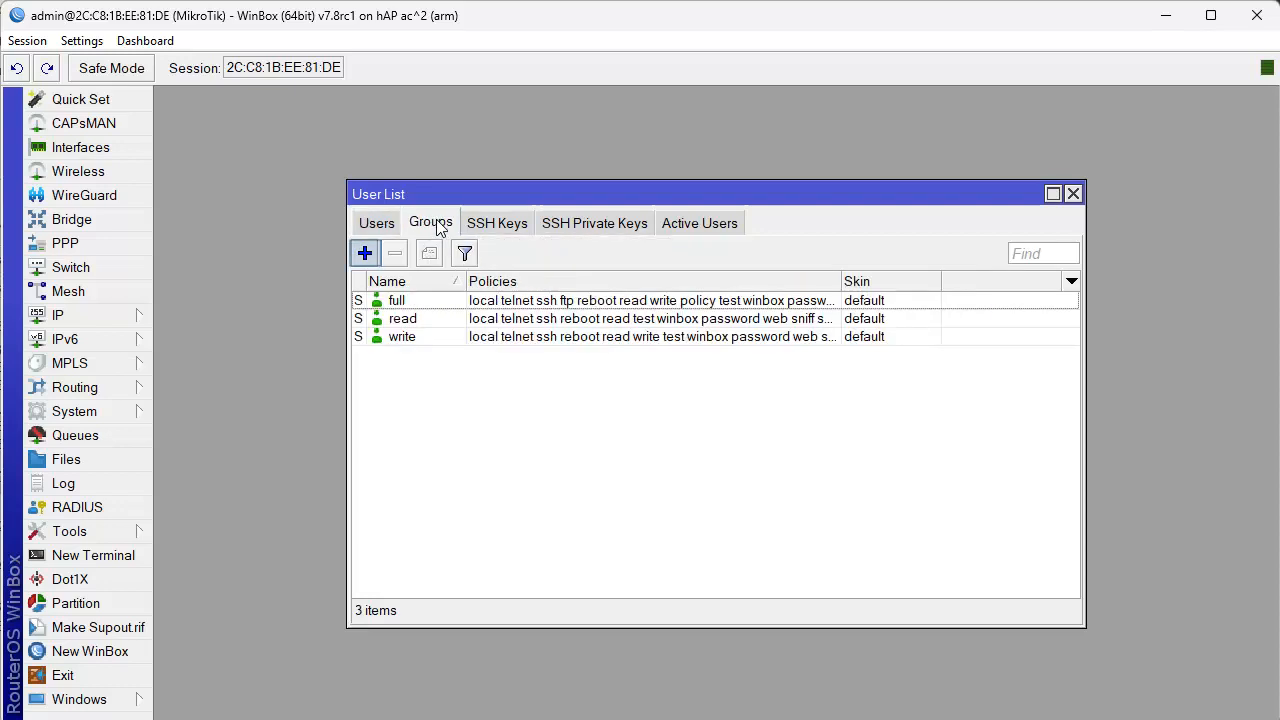
pyautogui.click(364, 256)
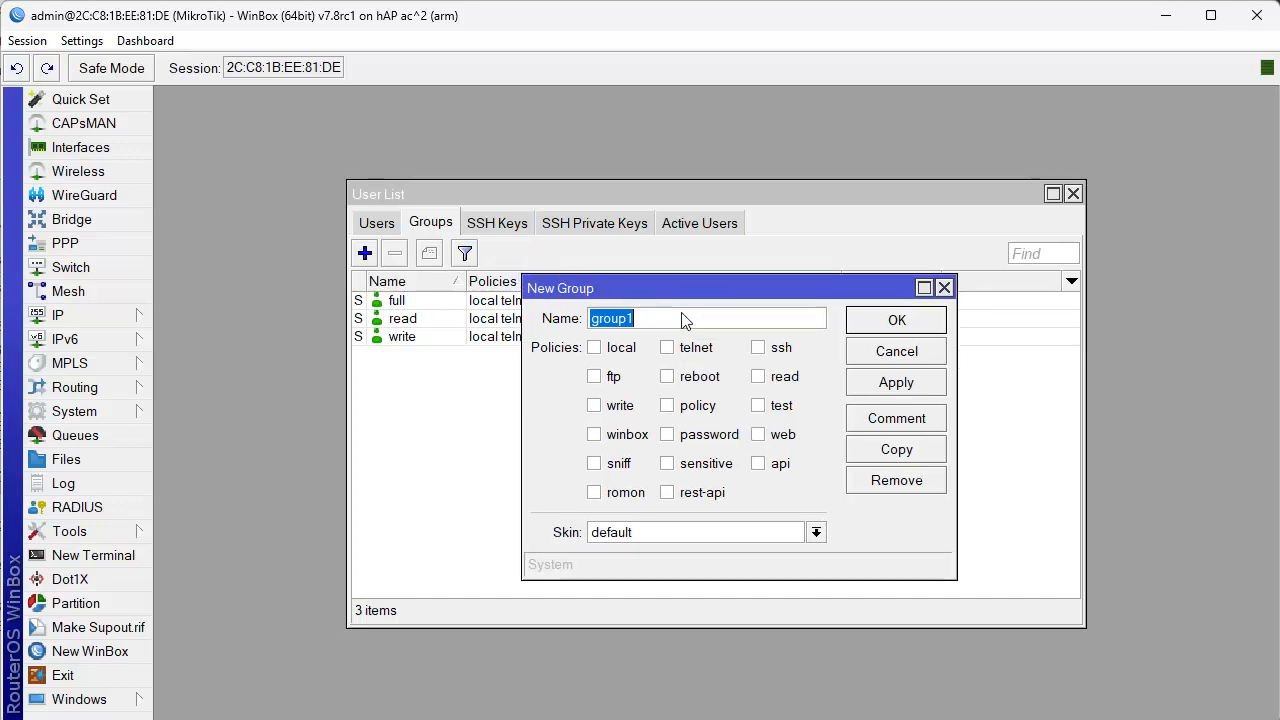
pyautogui.click(759, 436)
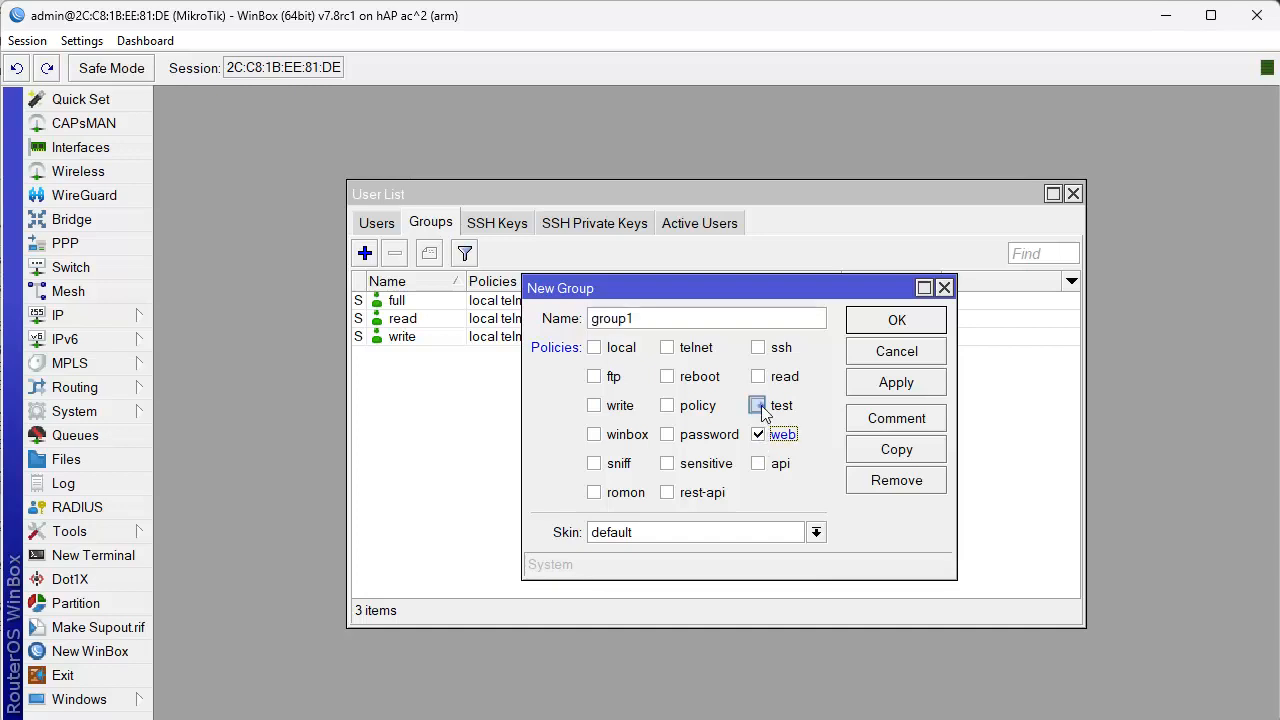
pyautogui.click(758, 406)
pyautogui.click(758, 380)
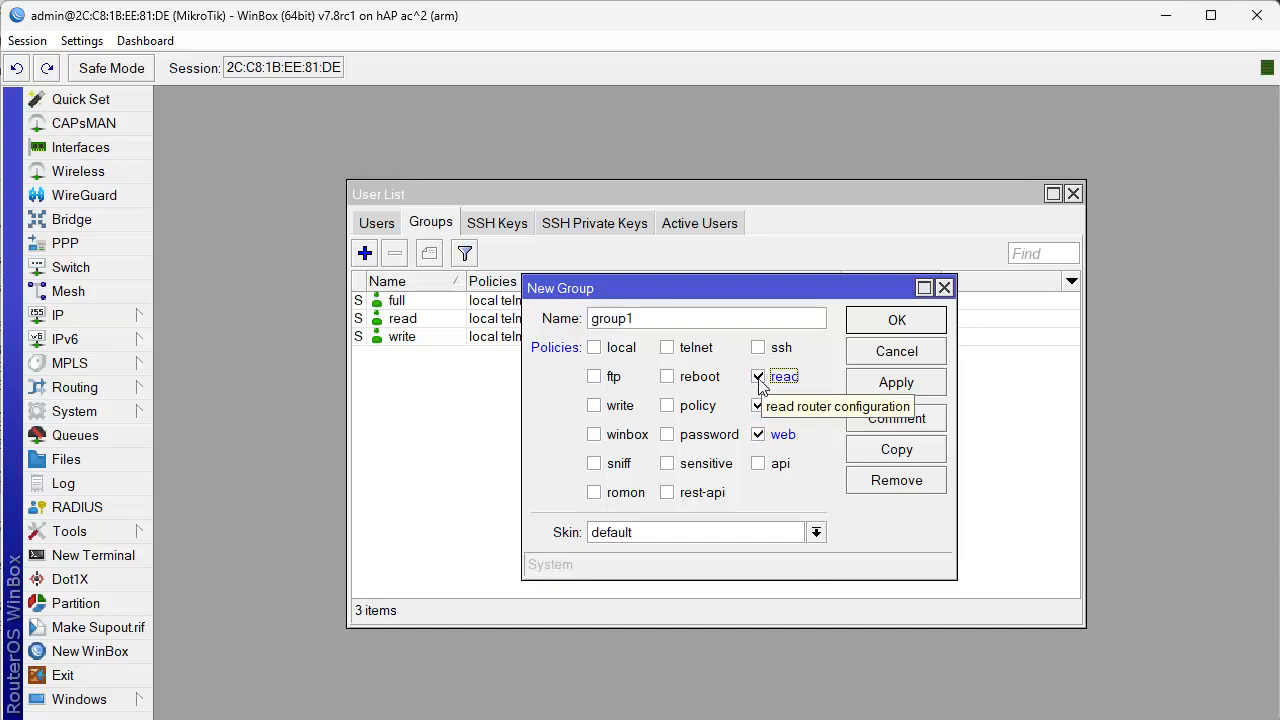
# Name the new group webskin, assign it the demoskin skin and confirm its creation.
pyautogui.click(685, 356)
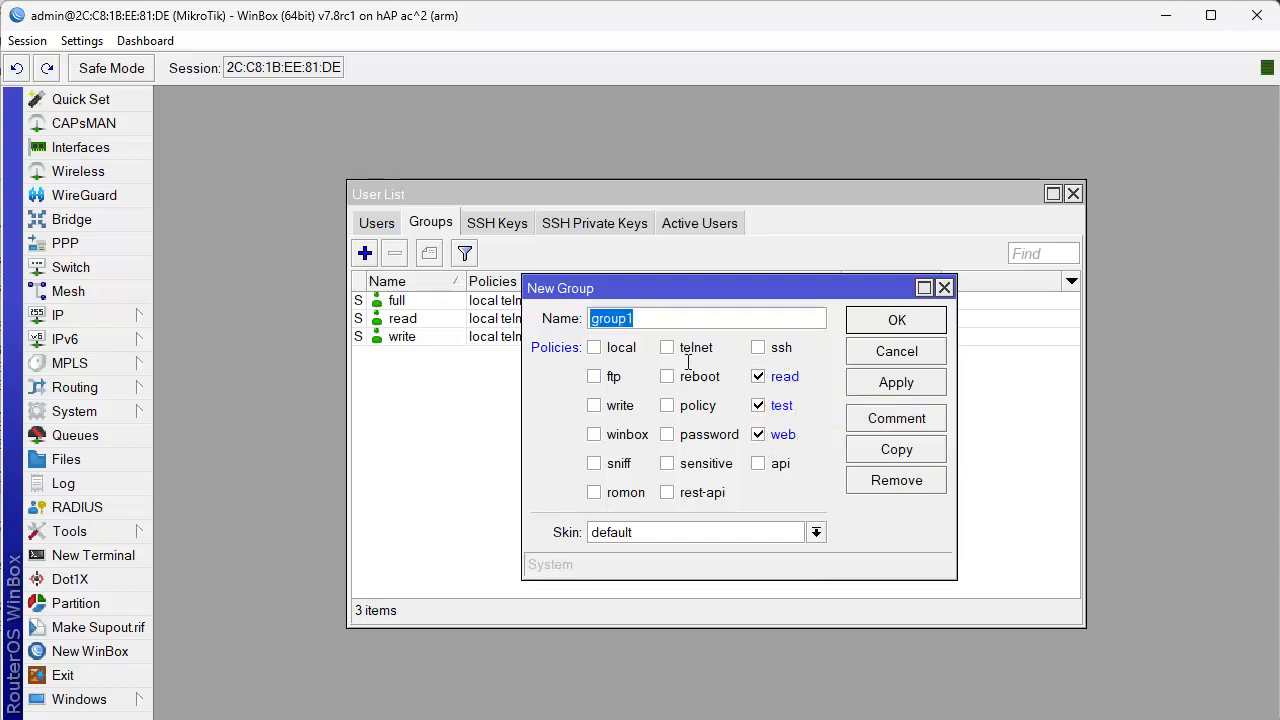
pyautogui.moveTo(663, 315); pyautogui.dragTo(439, 320)
pyautogui.write('webskin')
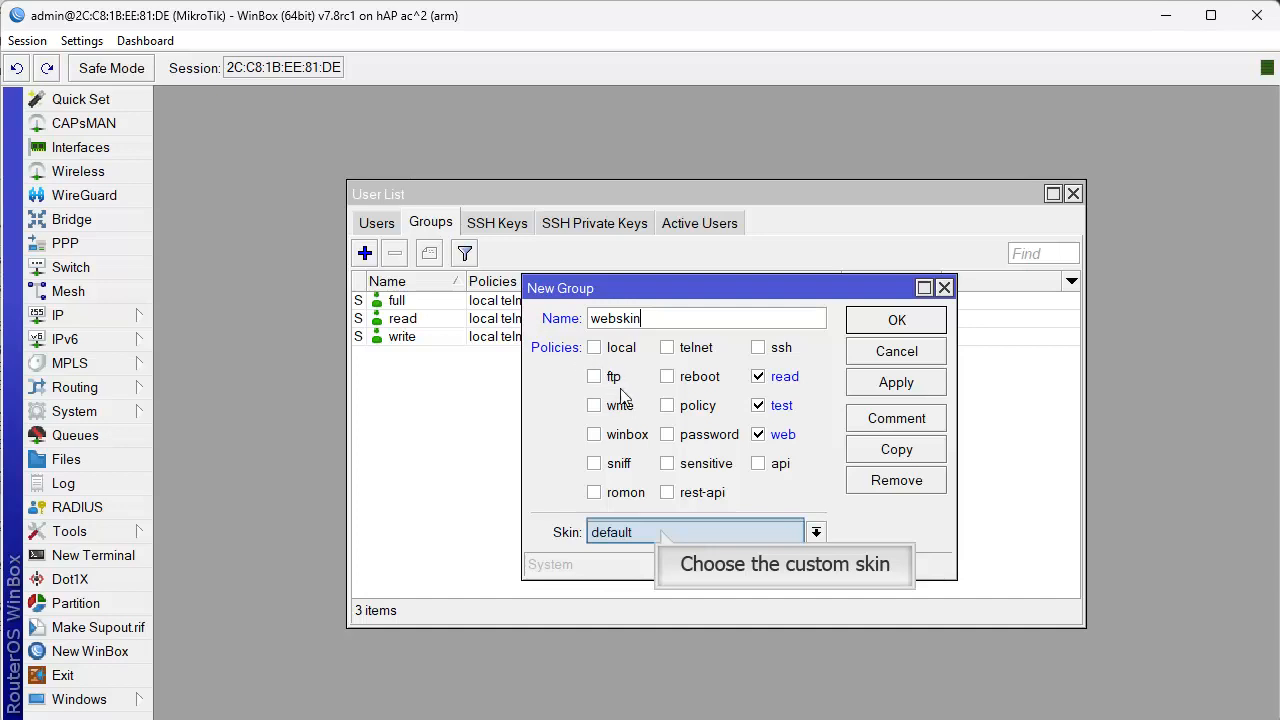
pyautogui.click(658, 534)
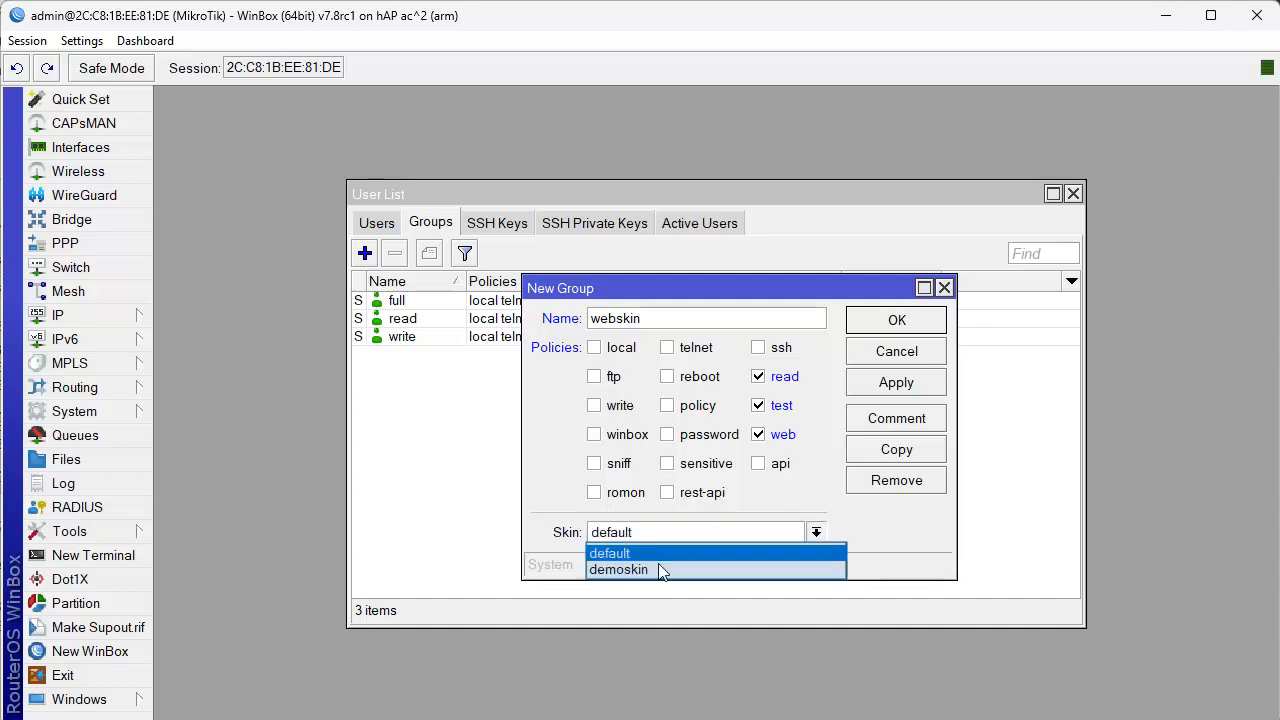
pyautogui.click(660, 570)
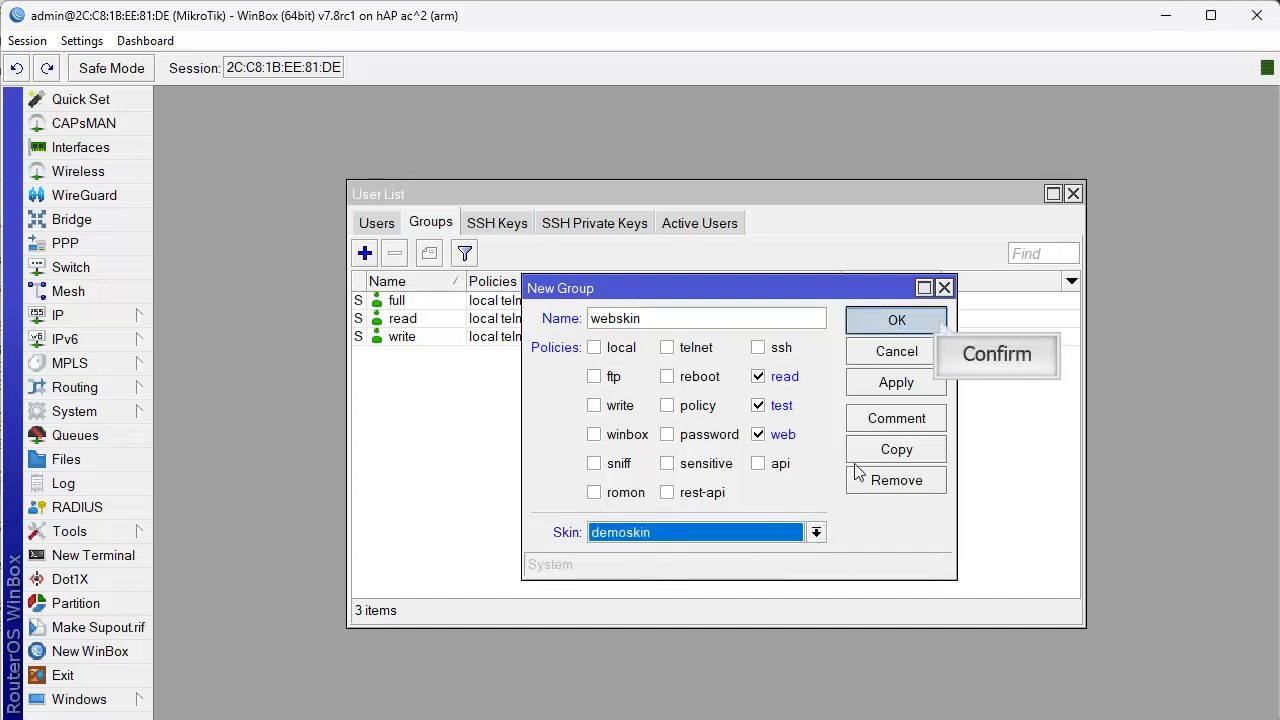
pyautogui.click(884, 326)
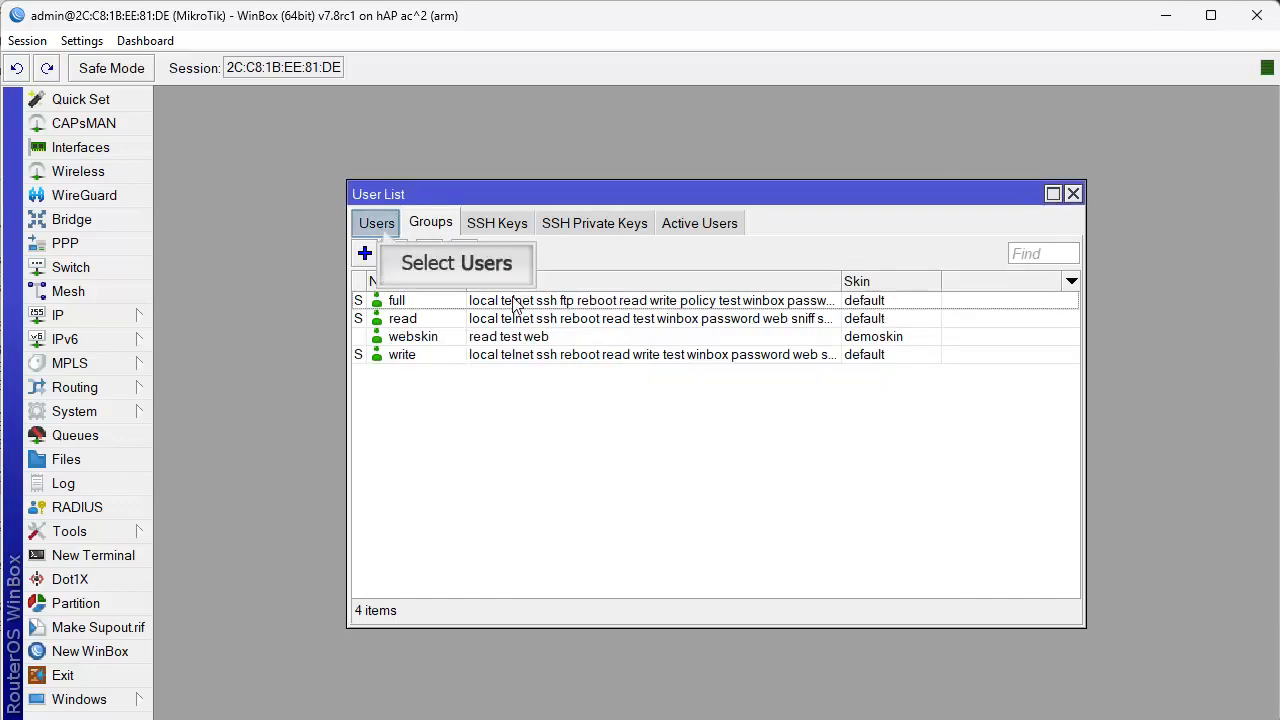
# Start a new router user named web and assign it to the webskin group.
pyautogui.click(383, 228)
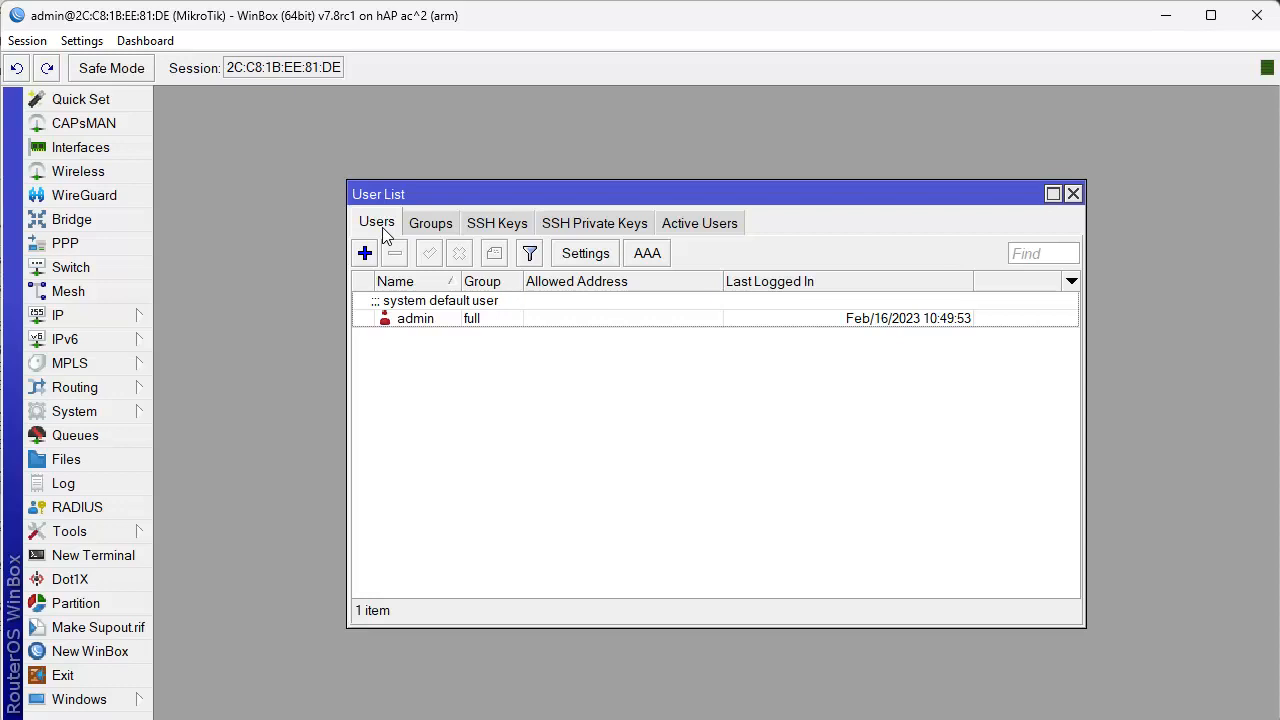
pyautogui.click(365, 253)
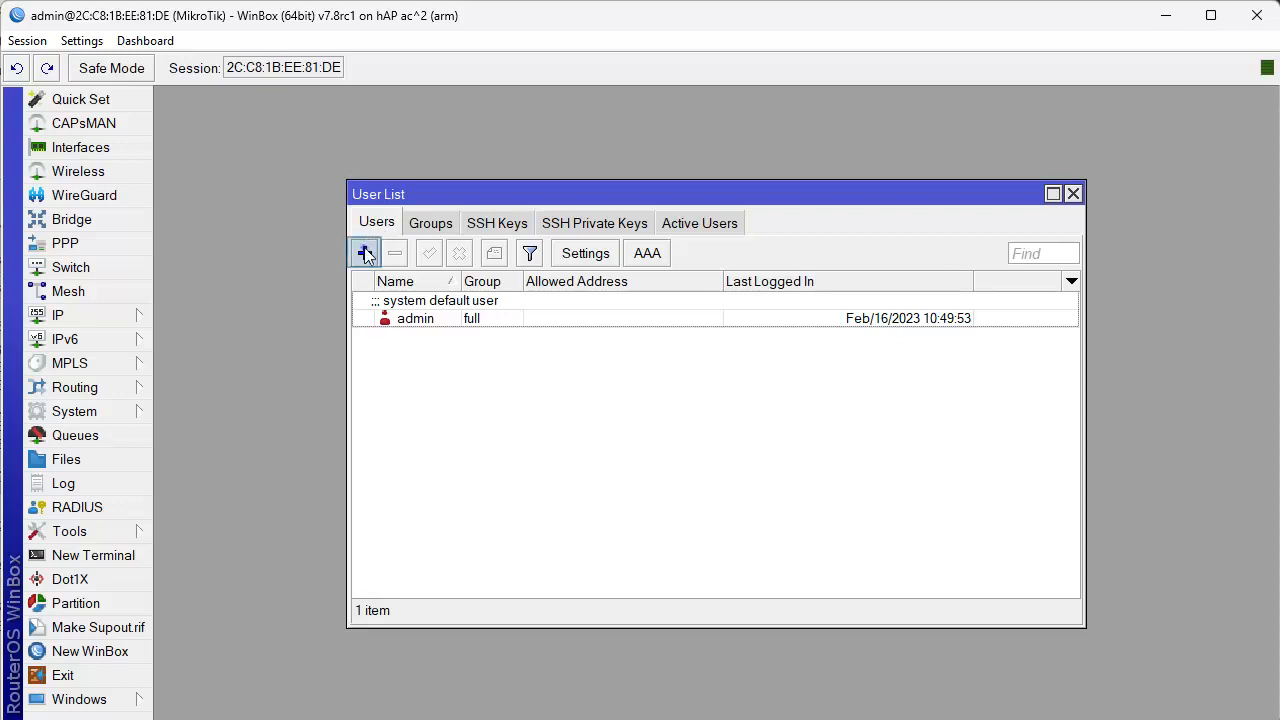
pyautogui.write('web')
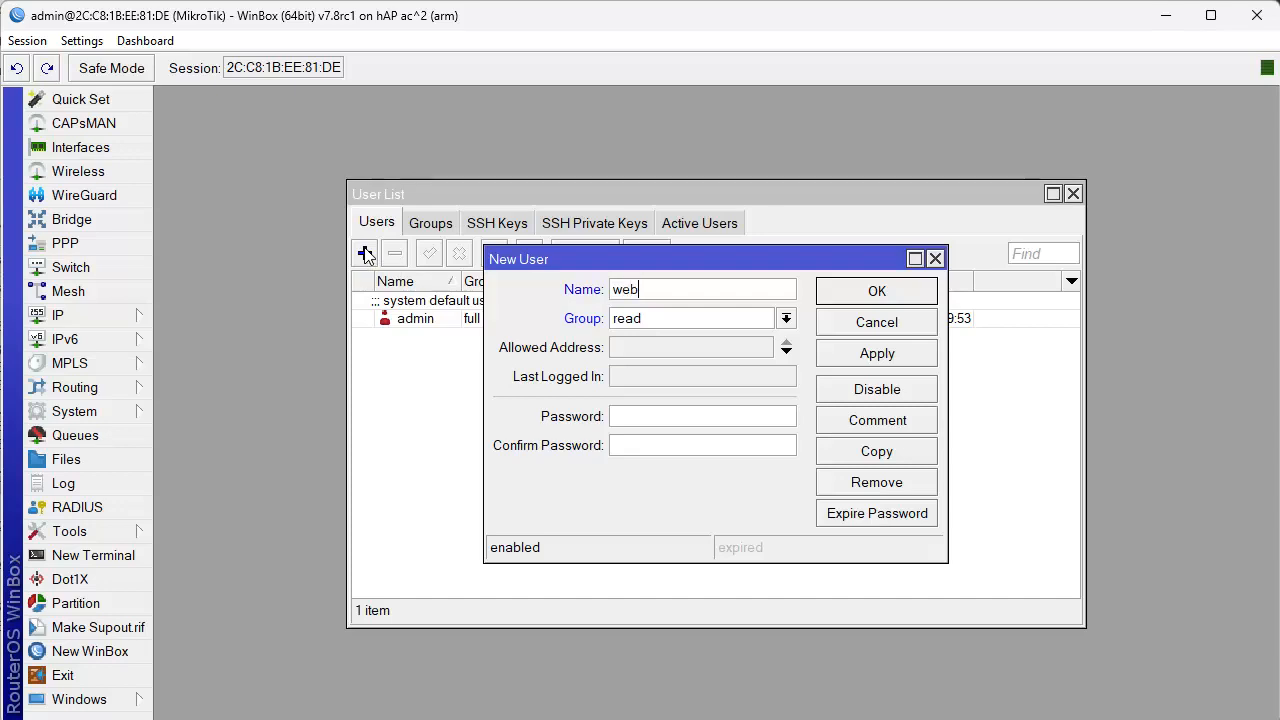
pyautogui.press('Tab')
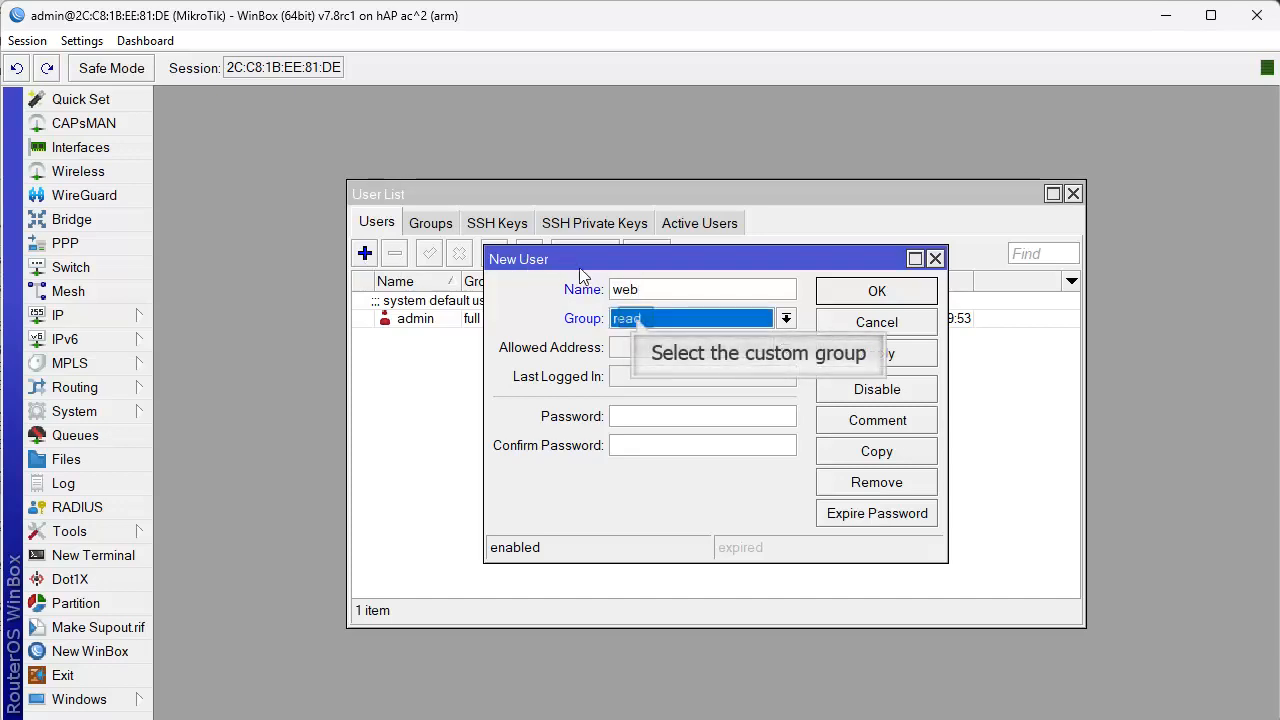
pyautogui.click(636, 317)
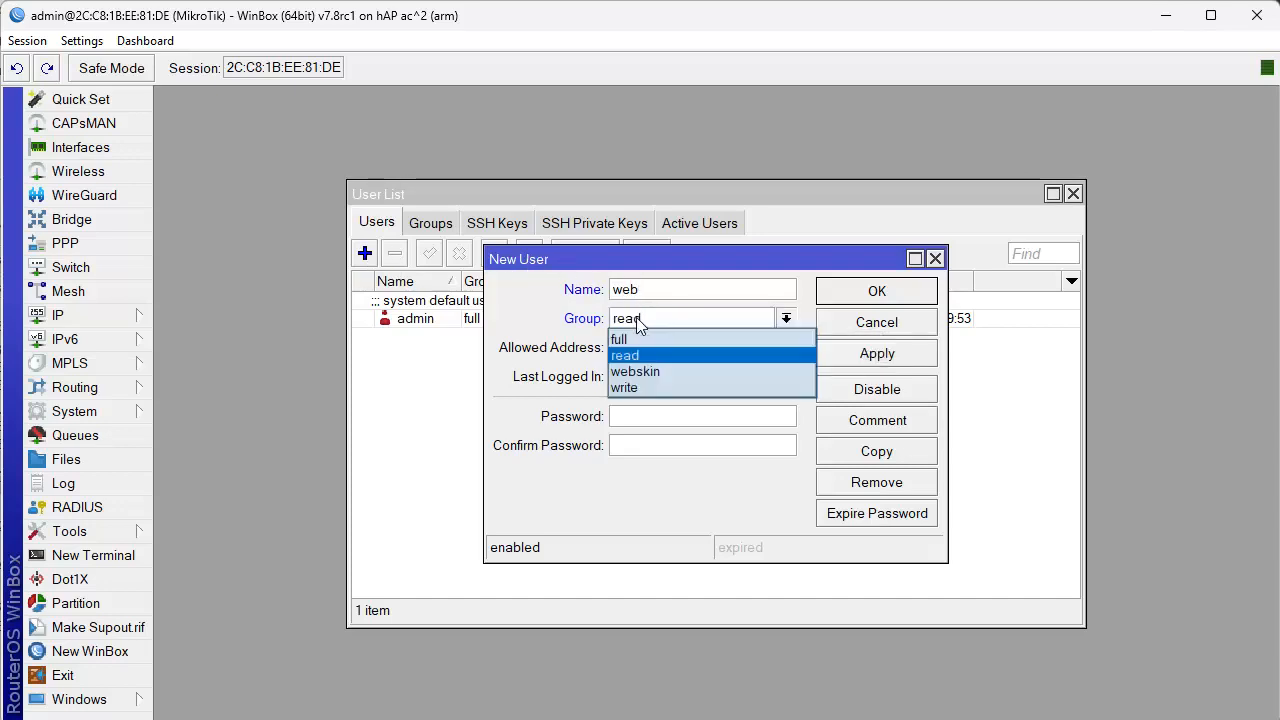
pyautogui.click(651, 370)
# Enter and confirm the account password for the new web user and save the user.
pyautogui.click(657, 421)
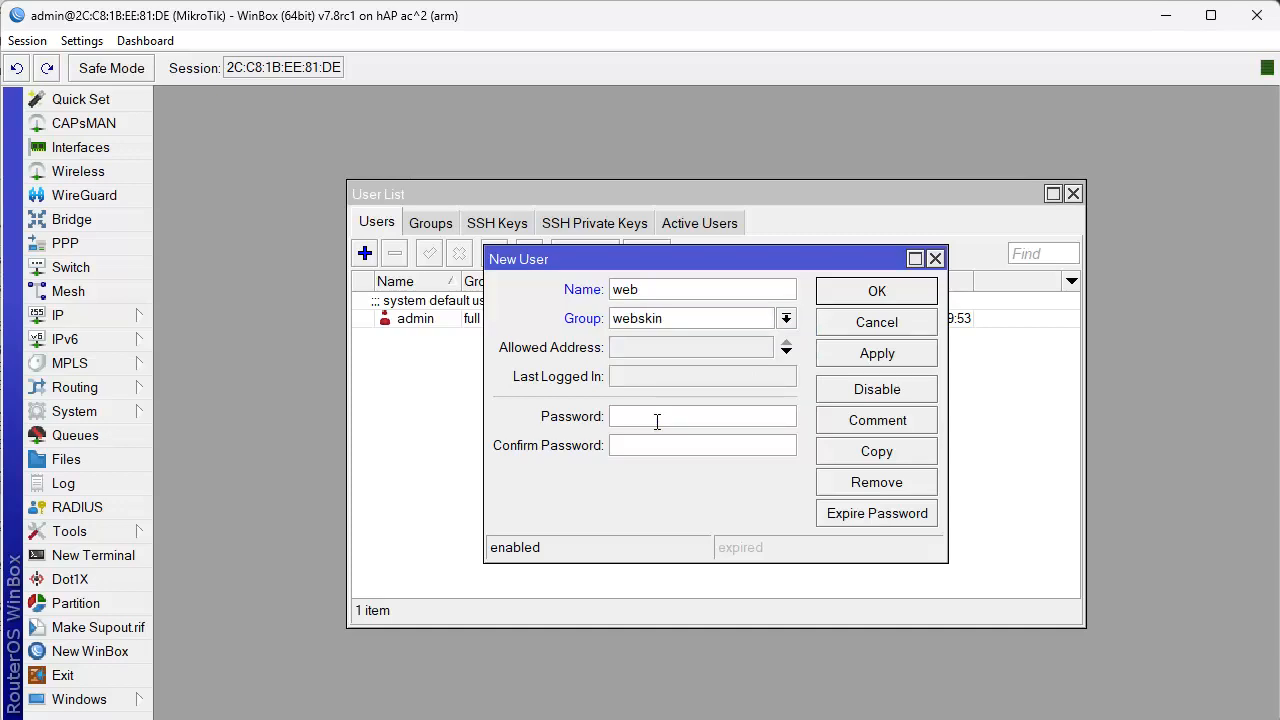
pyautogui.write('***')
pyautogui.press('Tab')
pyautogui.write('***')
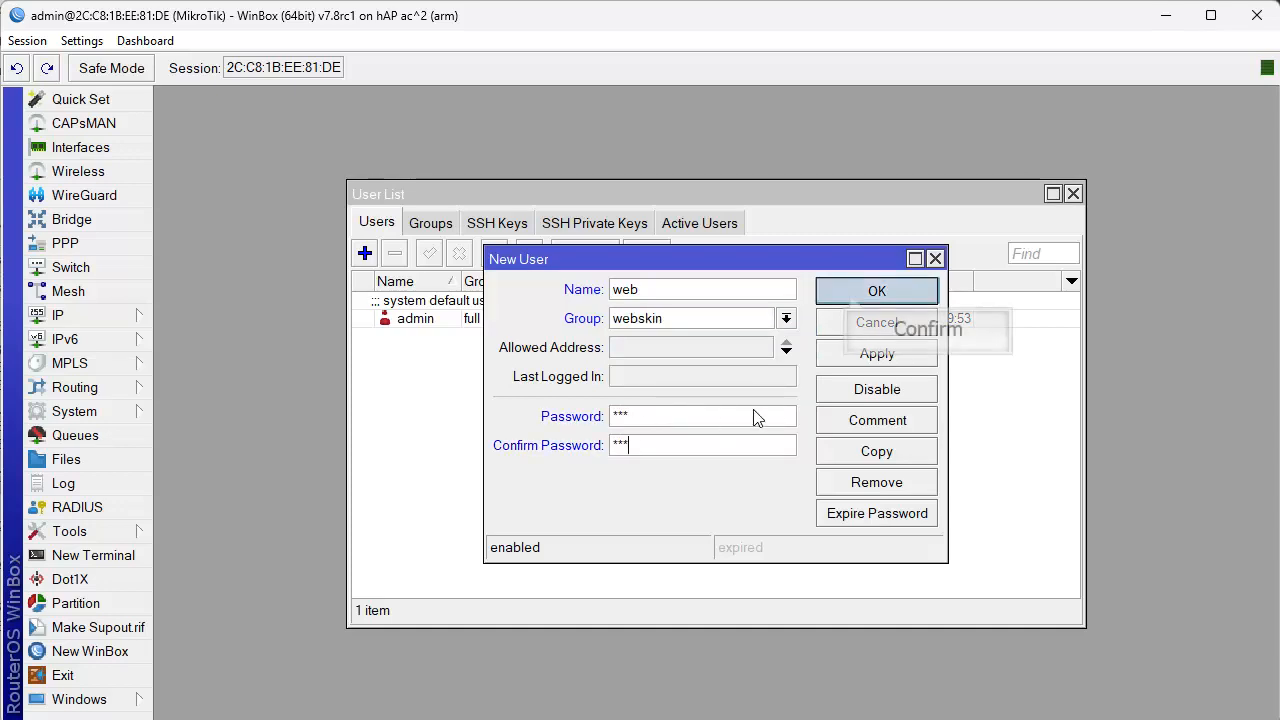
pyautogui.click(849, 293)
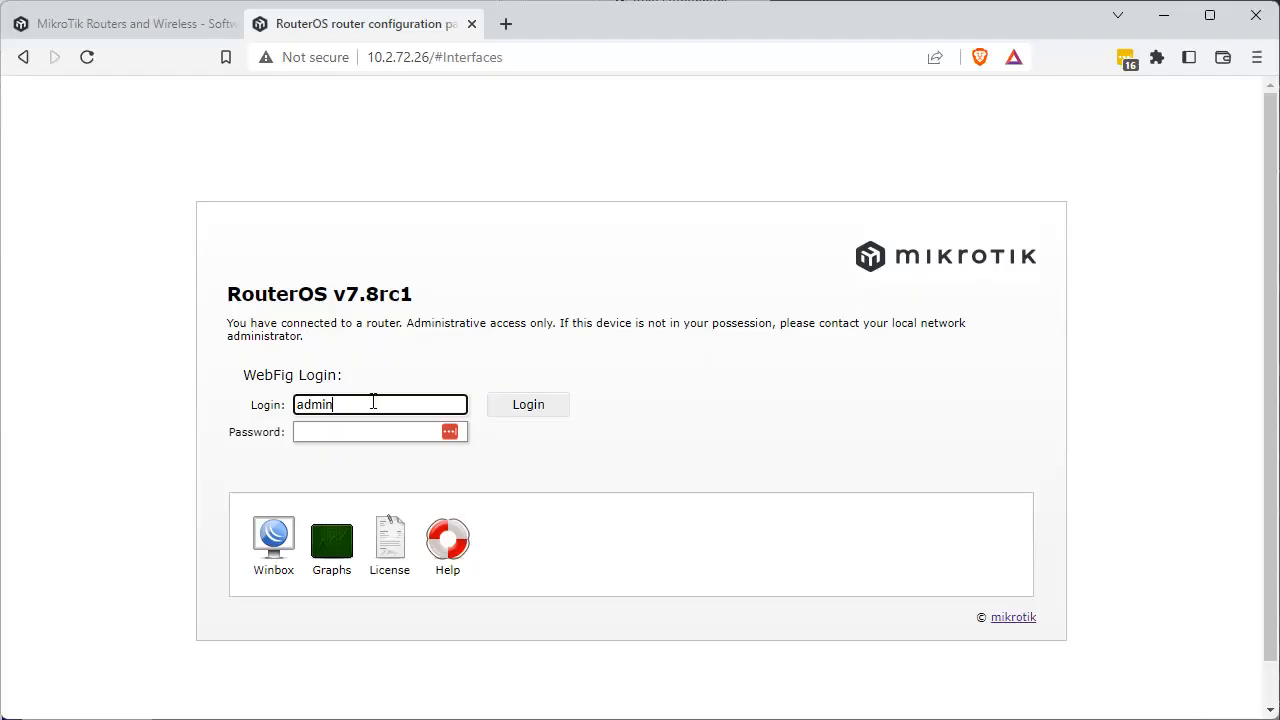
# Switch to the WebFig login page in the browser and log in as web with the account password.
pyautogui.moveTo(372, 401); pyautogui.dragTo(200, 403)
pyautogui.write('web')
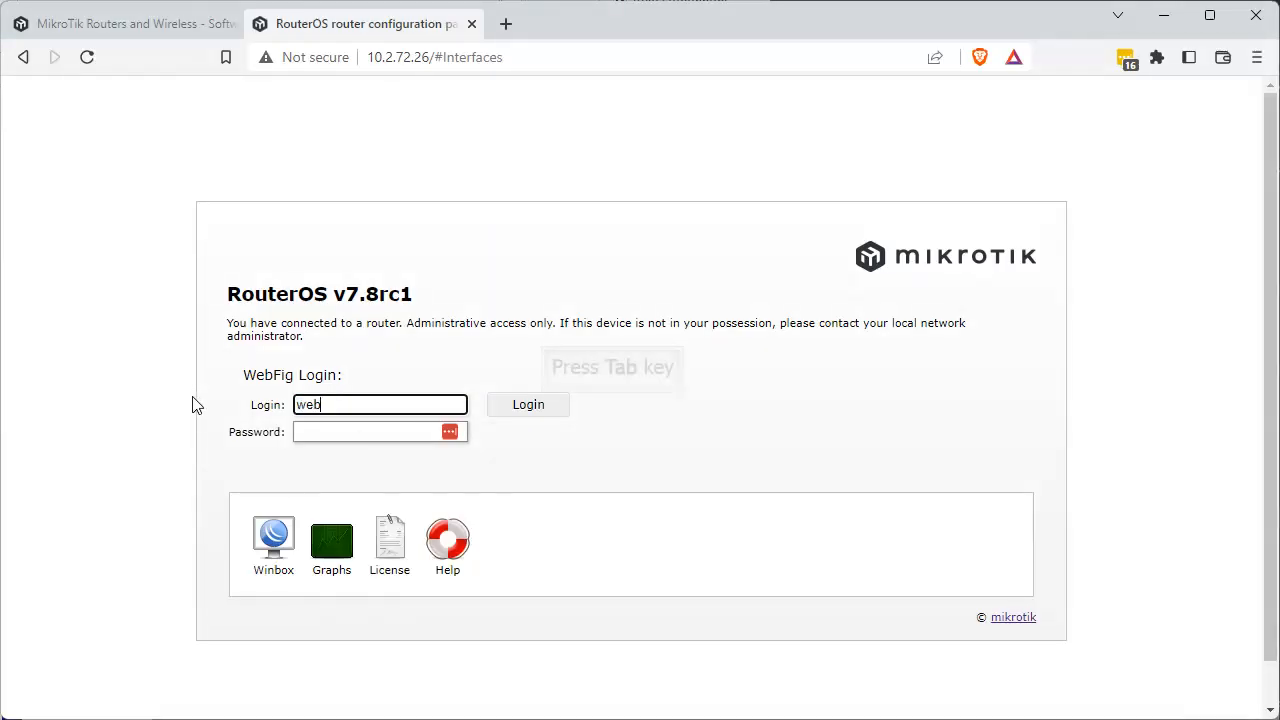
pyautogui.press('Tab')
pyautogui.write('web')
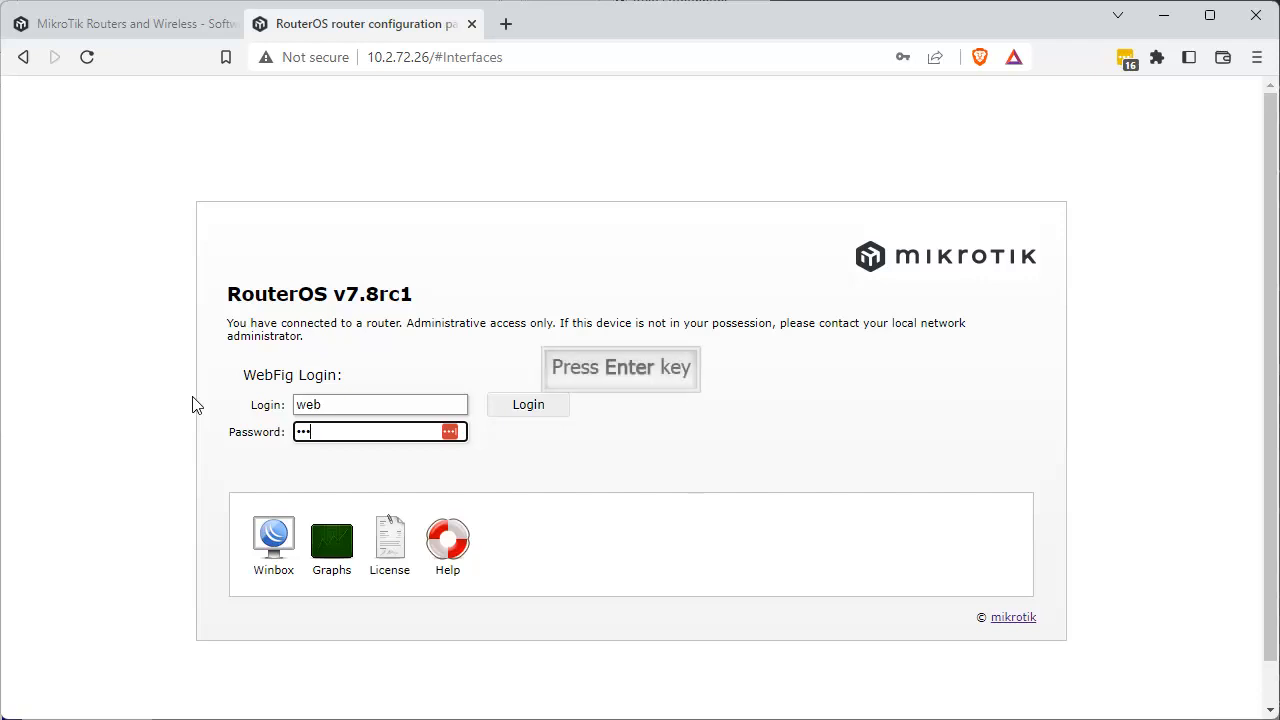
pyautogui.press('Return')
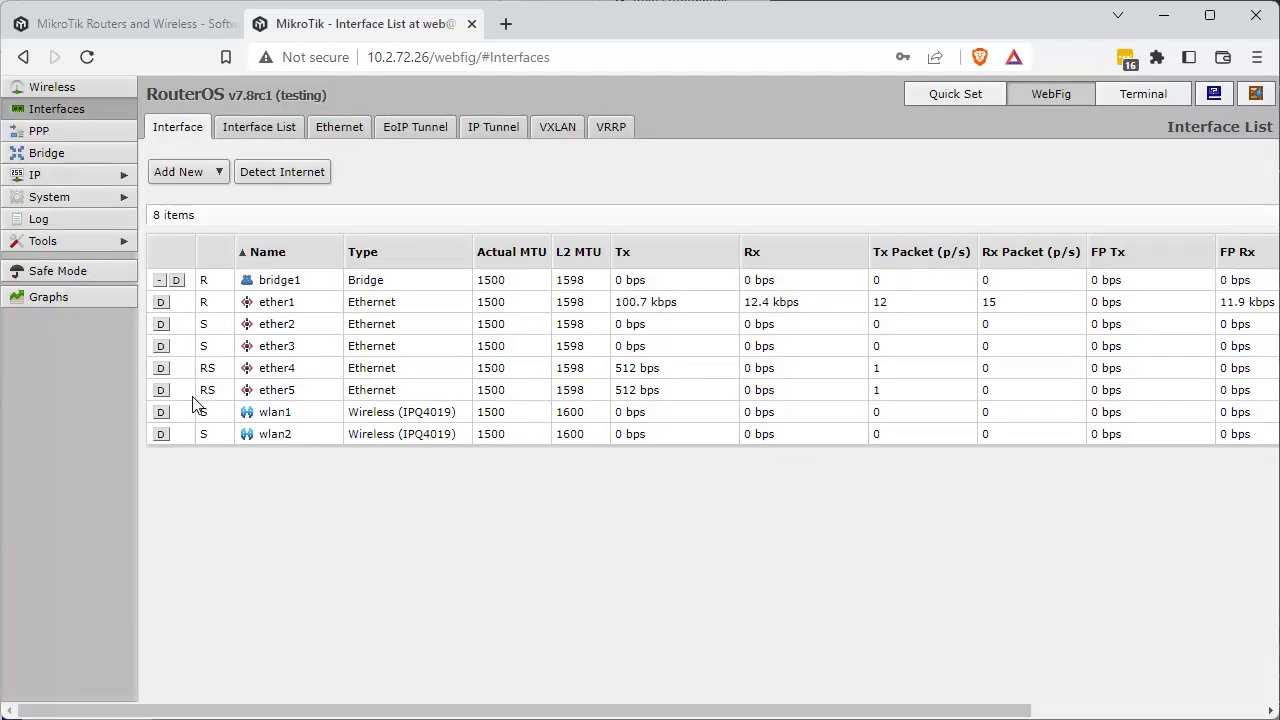